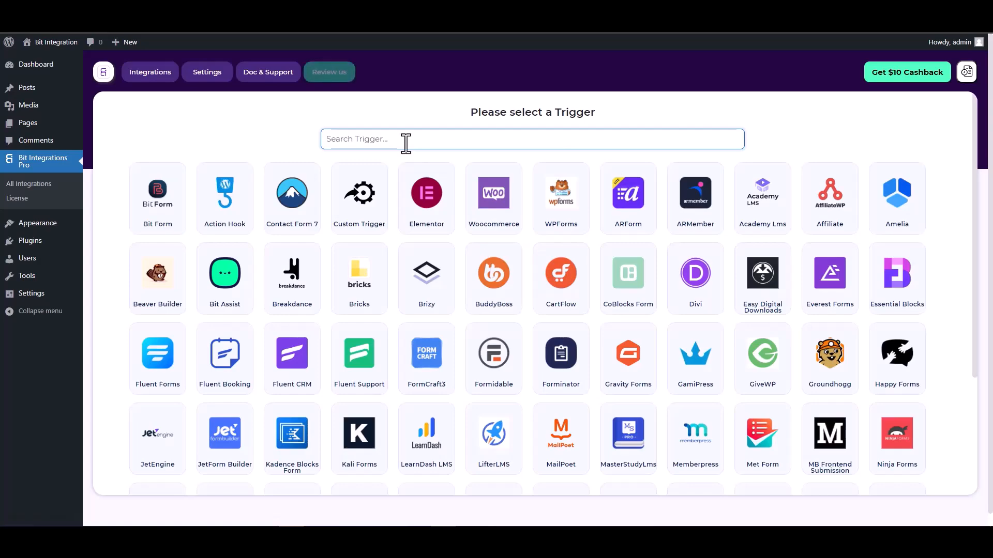
Step: Pick CoBlocks Form as the trigger and start fetching its form data
{"action": "type", "text": "co"}
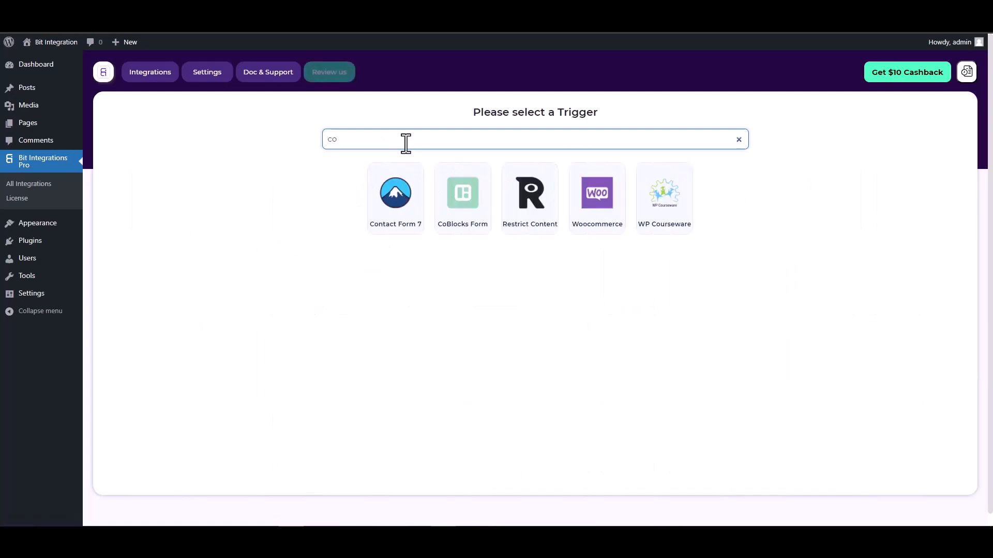
{"action": "left_click", "coordinate": [462, 197]}
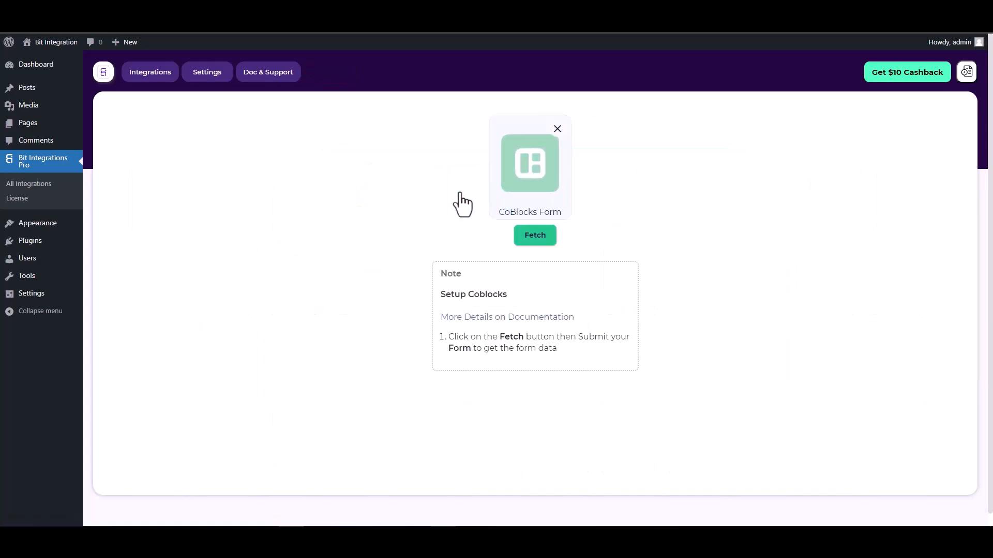
{"action": "left_click", "coordinate": [527, 237]}
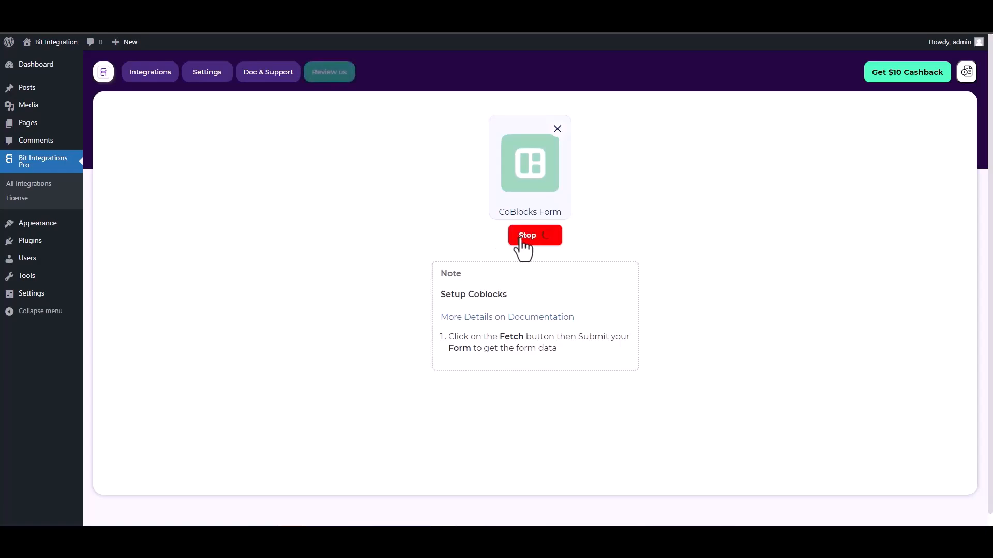
Step: On the Coblock form page, check the Hidden field's settings, then view the live page
{"action": "left_click", "coordinate": [232, 8]}
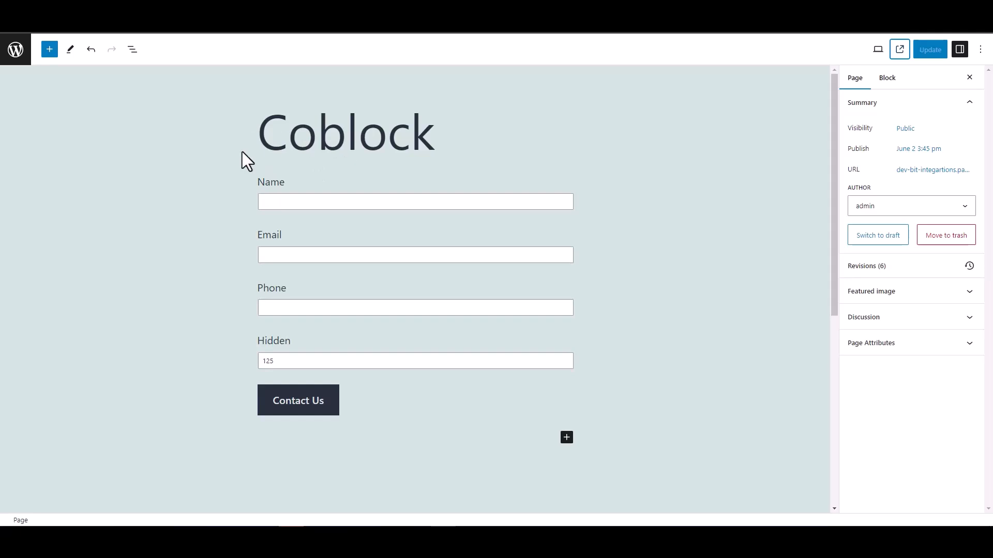
{"action": "double_click", "coordinate": [256, 342]}
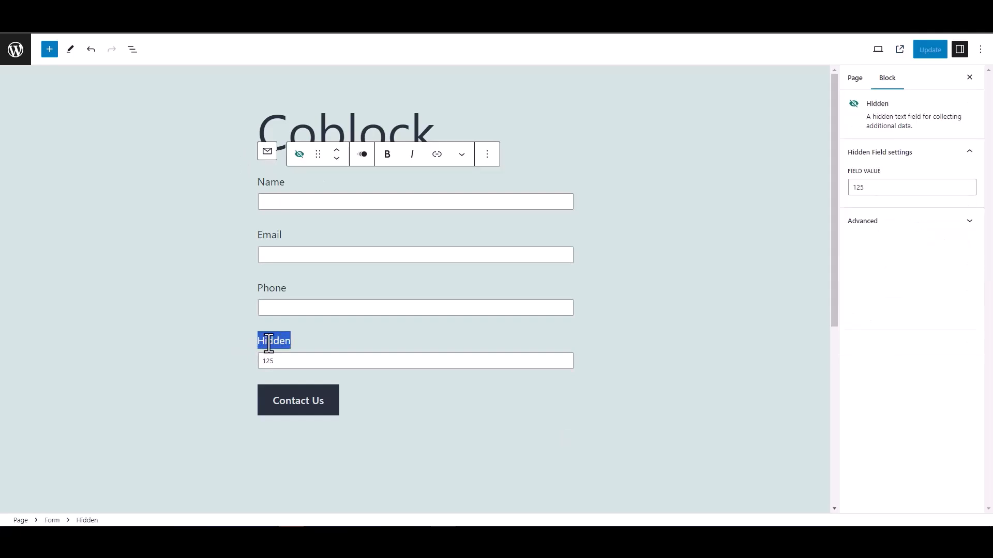
{"action": "left_click", "coordinate": [215, 331]}
{"action": "left_click", "coordinate": [210, 305]}
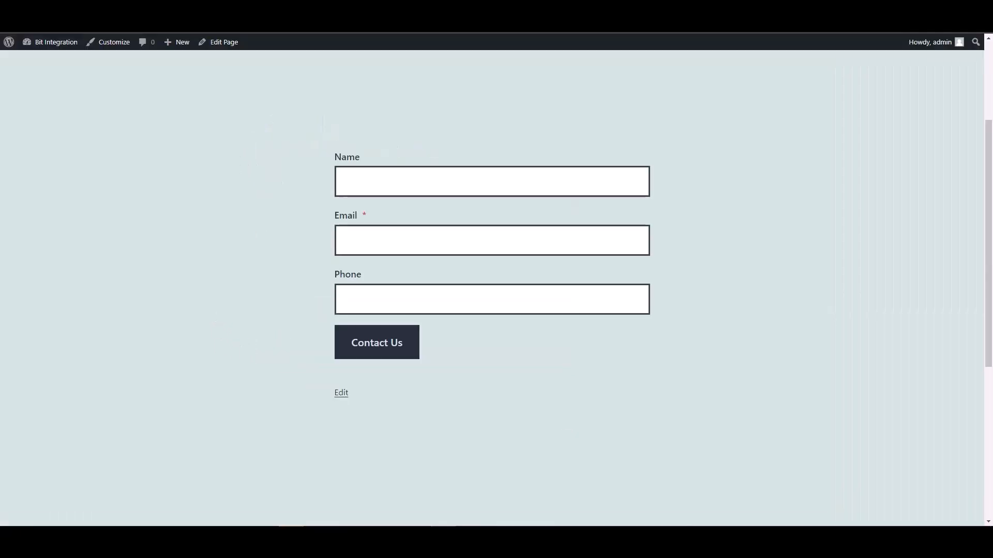
Step: Fill the form with name 'test', a test e-mail and a test phone number, then submit
{"action": "left_click", "coordinate": [376, 184]}
{"action": "type", "text": "test"}
{"action": "key", "text": "Tab"}
{"action": "type", "text": "test@"}
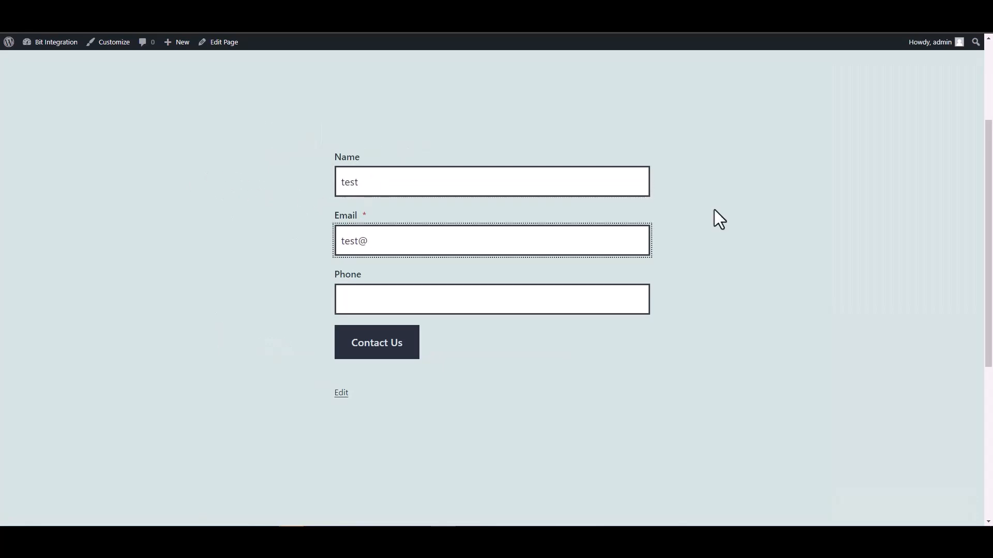
{"action": "type", "text": "test.com"}
{"action": "left_click", "coordinate": [595, 301]}
{"action": "type", "text": "12345678"}
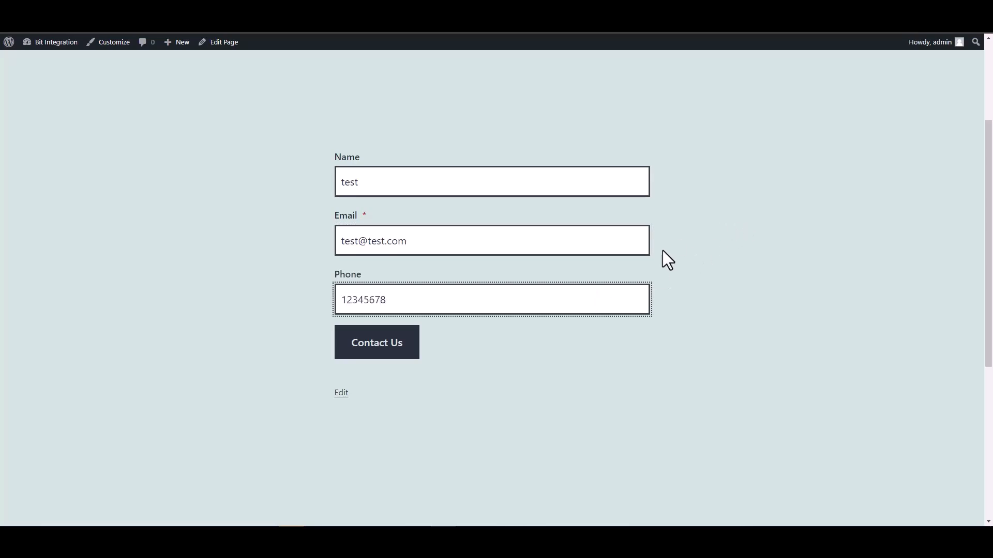
{"action": "left_click", "coordinate": [412, 352]}
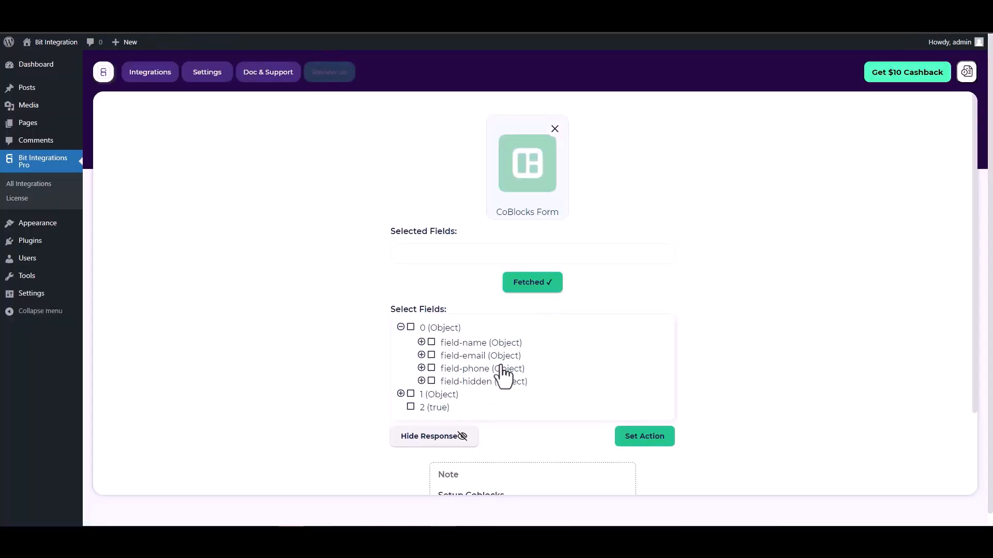
Step: Tick field-name, field-email, field-phone and field-hidden as selected fields
{"action": "left_click", "coordinate": [431, 344]}
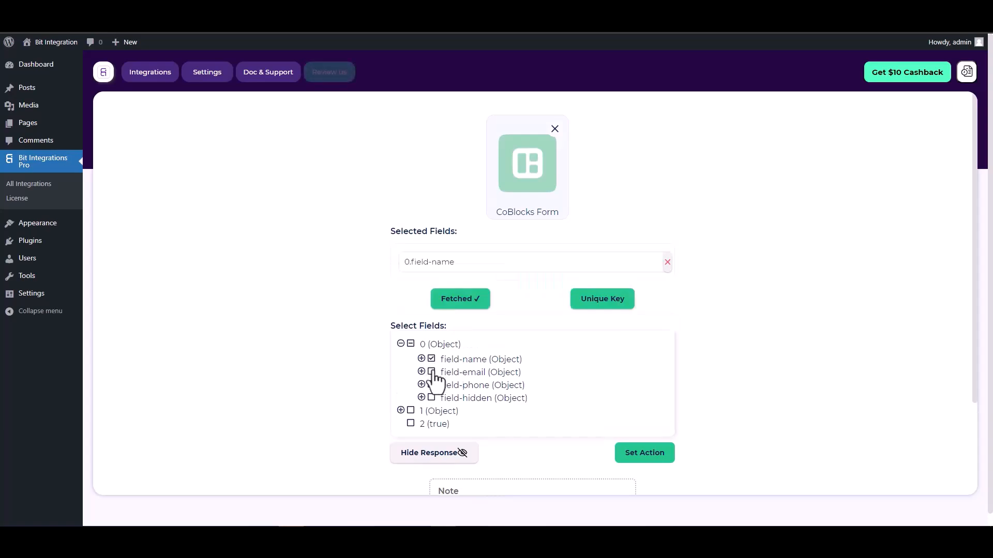
{"action": "left_click", "coordinate": [432, 373]}
{"action": "left_click", "coordinate": [432, 411]}
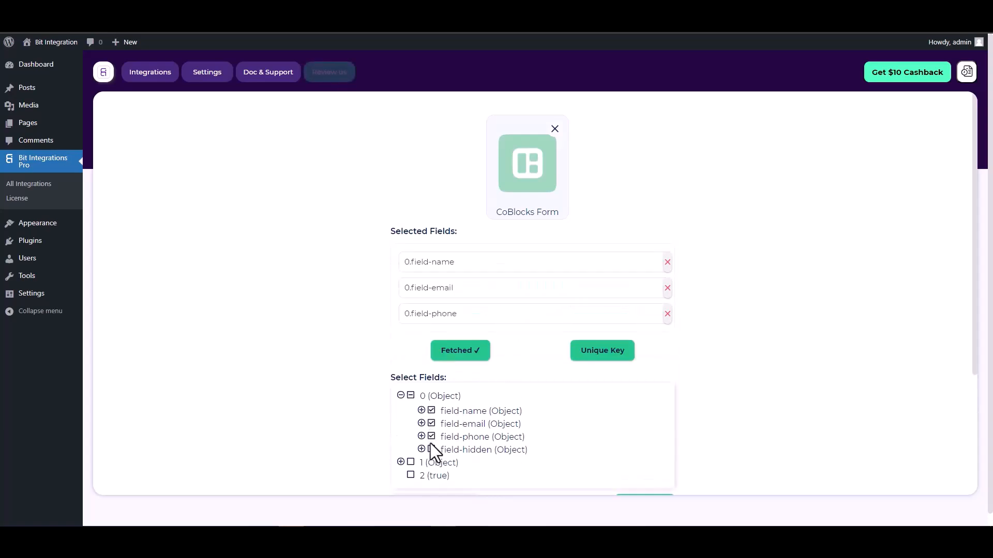
{"action": "left_click", "coordinate": [432, 449]}
Step: Make 0.field-hidden the unique key and continue to action selection
{"action": "scroll", "coordinate": [530, 318], "scroll_direction": "down", "scroll_amount": 1}
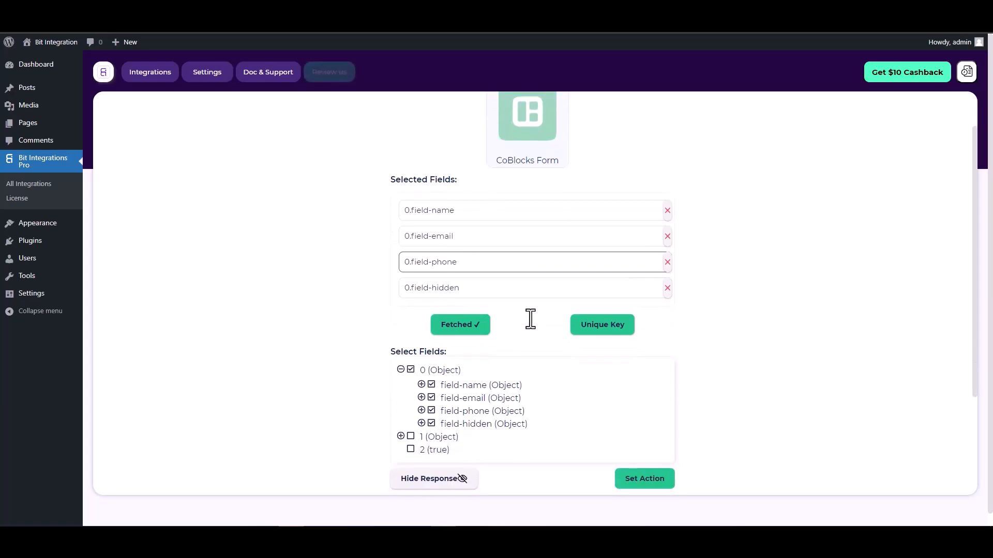
{"action": "left_click", "coordinate": [598, 327]}
{"action": "left_click", "coordinate": [540, 287]}
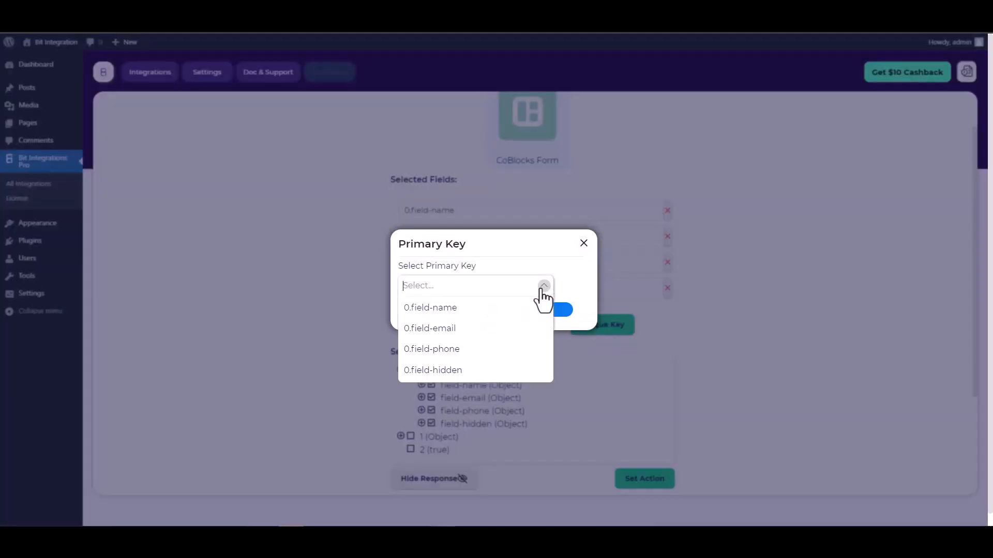
{"action": "left_click", "coordinate": [442, 371]}
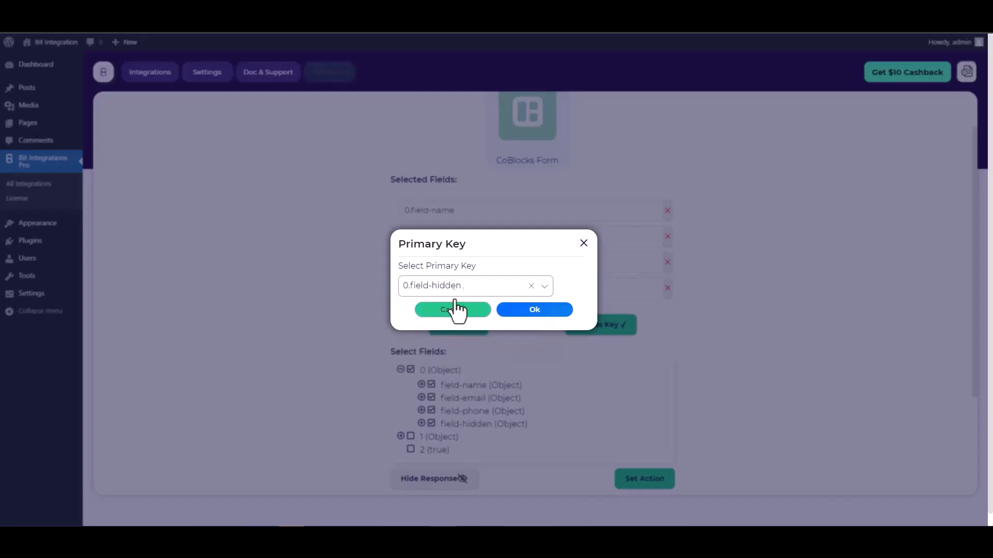
{"action": "left_click", "coordinate": [538, 313]}
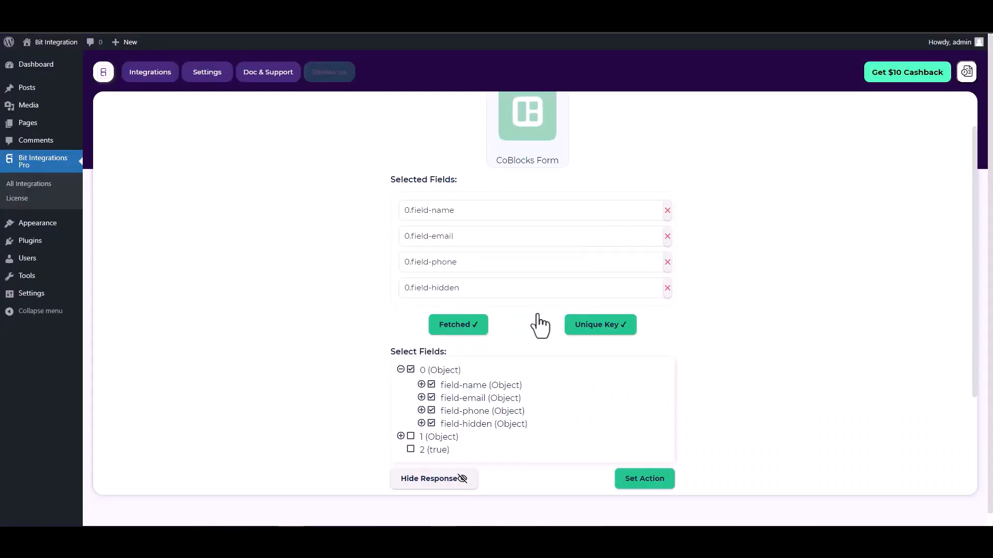
{"action": "scroll", "coordinate": [517, 308], "scroll_direction": "down", "scroll_amount": 2}
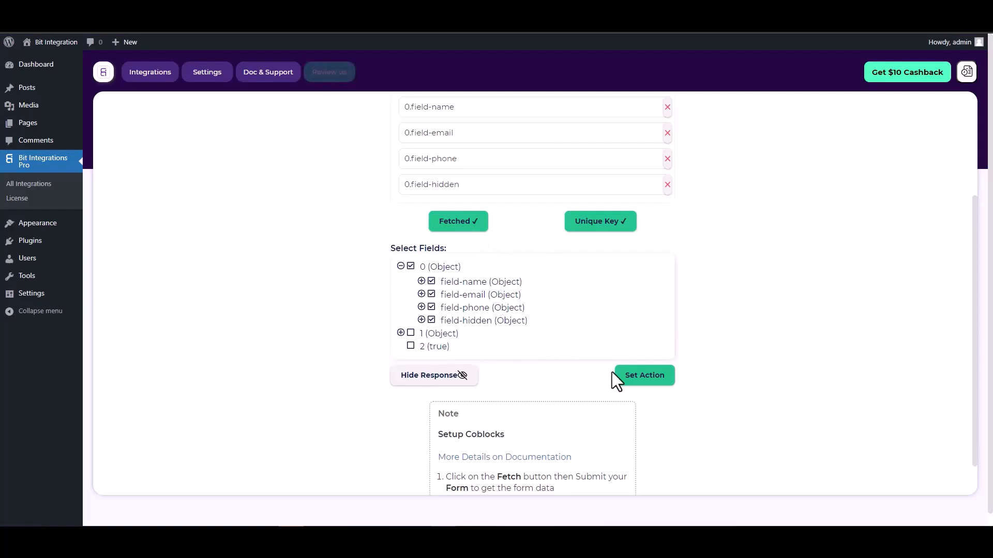
{"action": "left_click", "coordinate": [647, 383]}
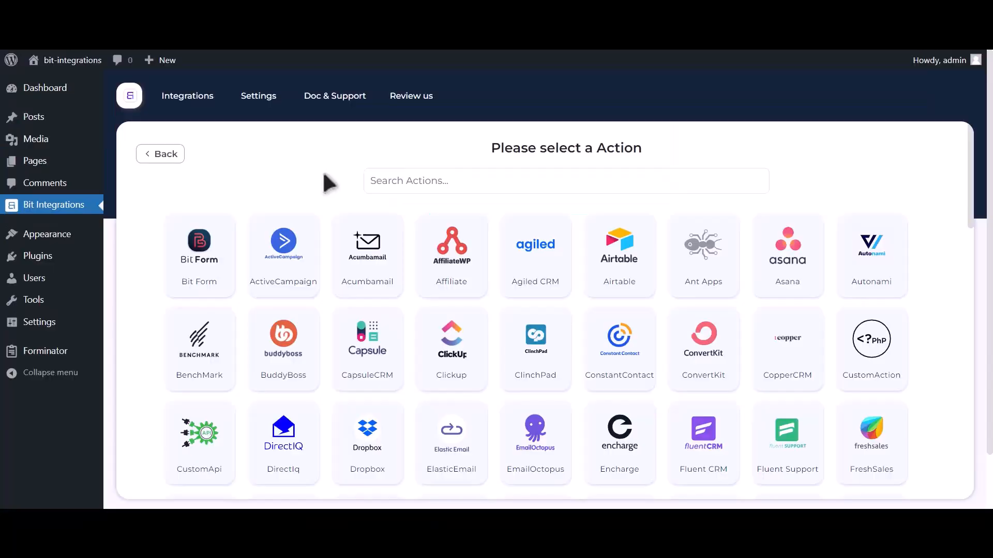
Step: Search actions for 'google contact' and choose Google Contacts as the action
{"action": "left_click", "coordinate": [481, 178]}
{"action": "type", "text": "google contacts"}
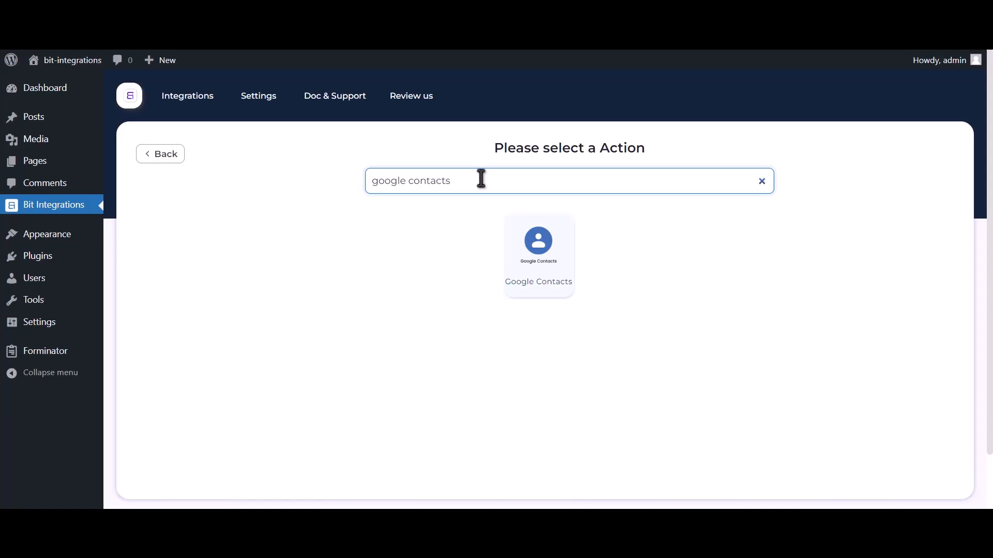
{"action": "left_click", "coordinate": [532, 267]}
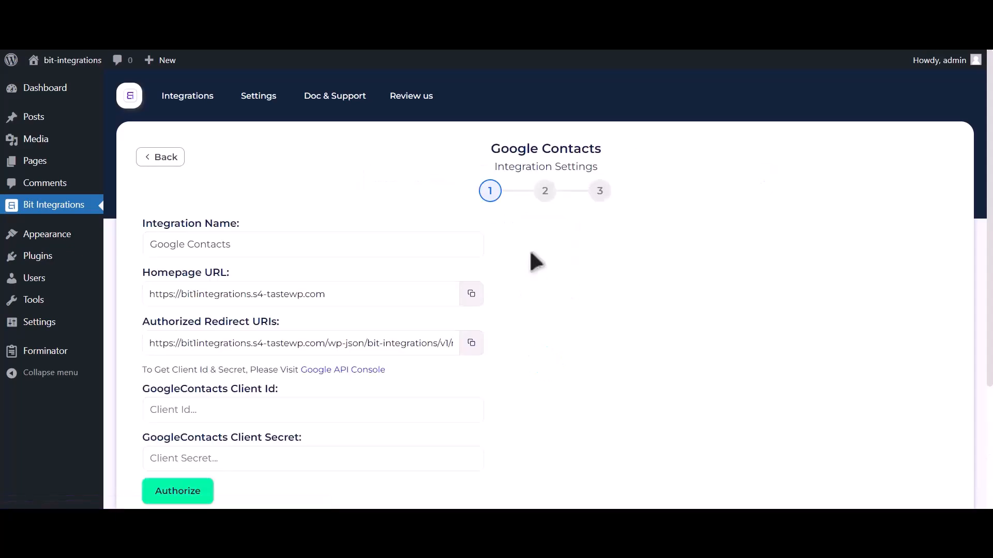
Step: Follow the client ID instructions to the Google API Console and begin a new project
{"action": "left_click_drag", "start_coordinate": [142, 370], "coordinate": [299, 372]}
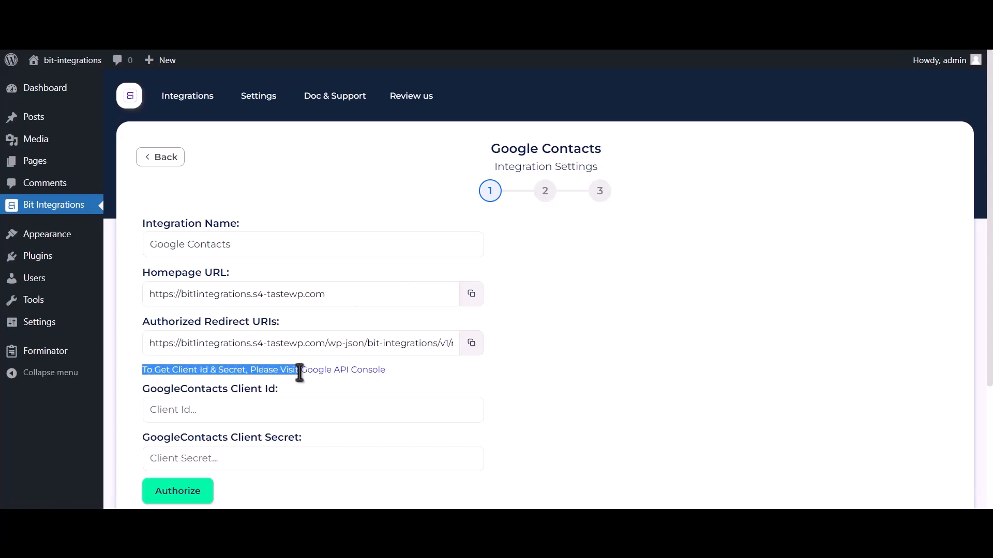
{"action": "left_click", "coordinate": [351, 370]}
{"action": "left_click", "coordinate": [930, 148]}
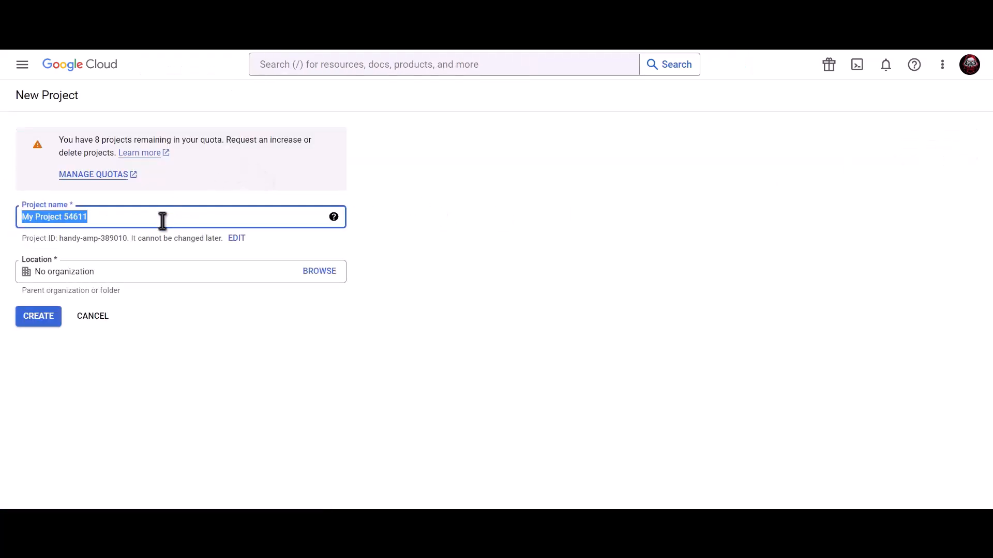
Step: Name the new Google Cloud project 'Bit Integrations' and create it
{"action": "type", "text": "B"}
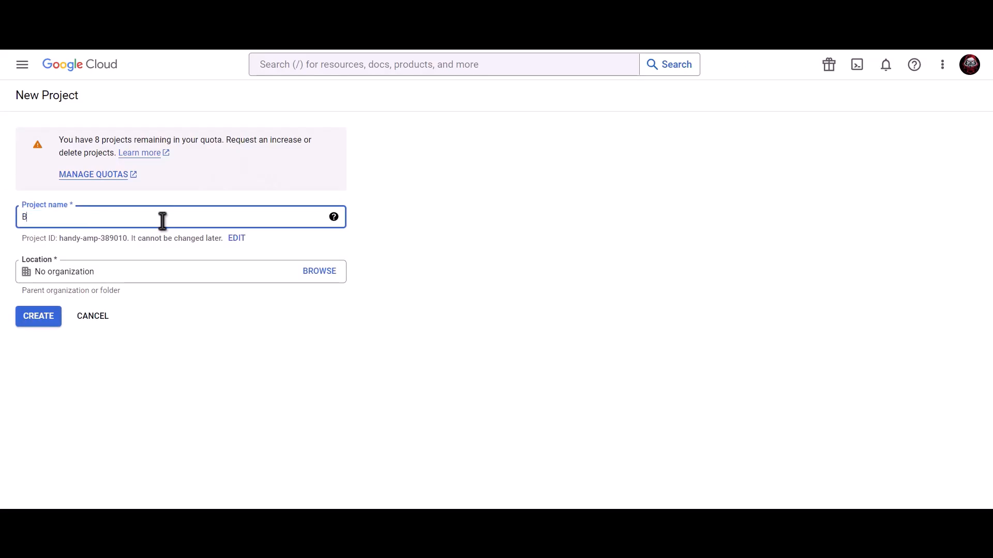
{"action": "type", "text": "it Integrations"}
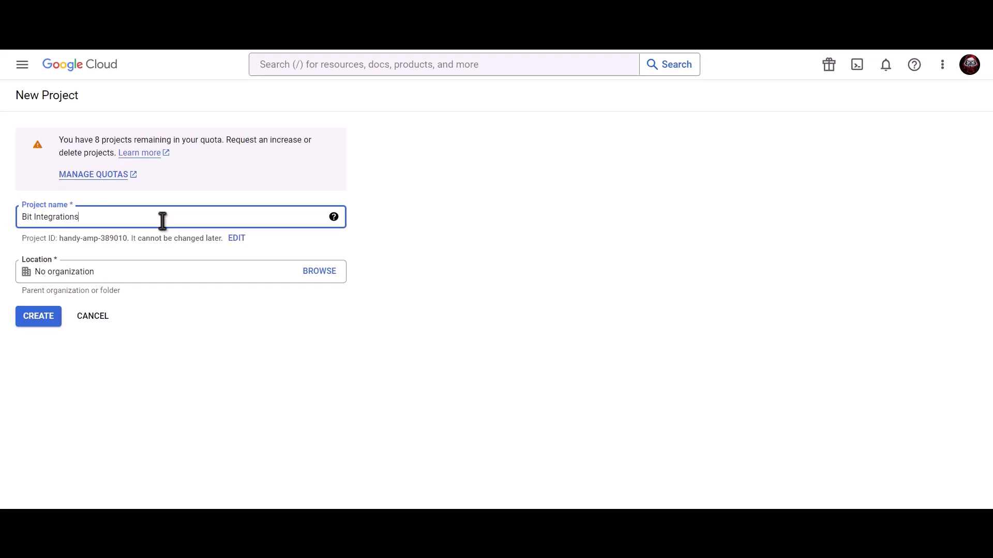
{"action": "left_click", "coordinate": [40, 318]}
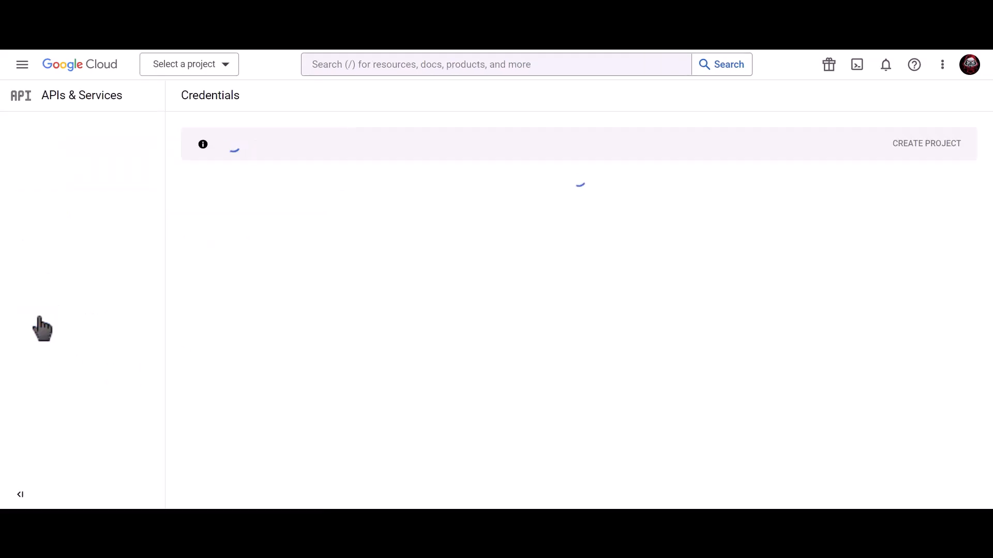
Step: Search 'Google contacts api' and enable the Contacts API from its product page
{"action": "left_click", "coordinate": [456, 65]}
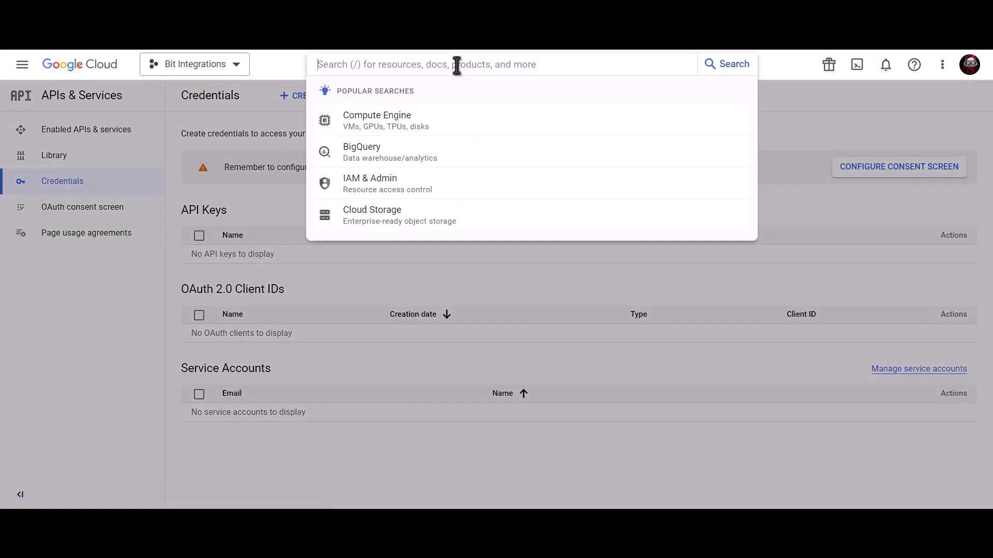
{"action": "type", "text": "Google c"}
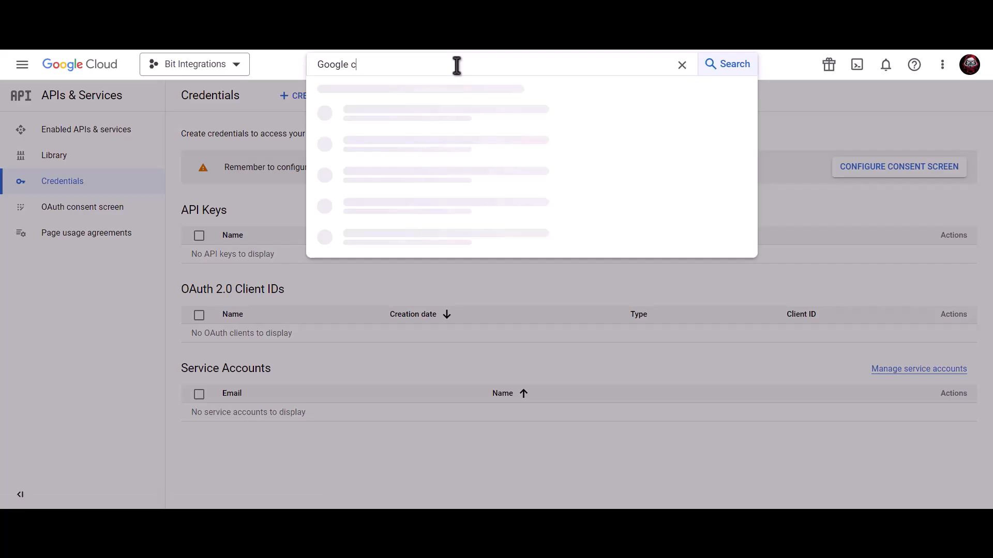
{"action": "type", "text": "ontacts api"}
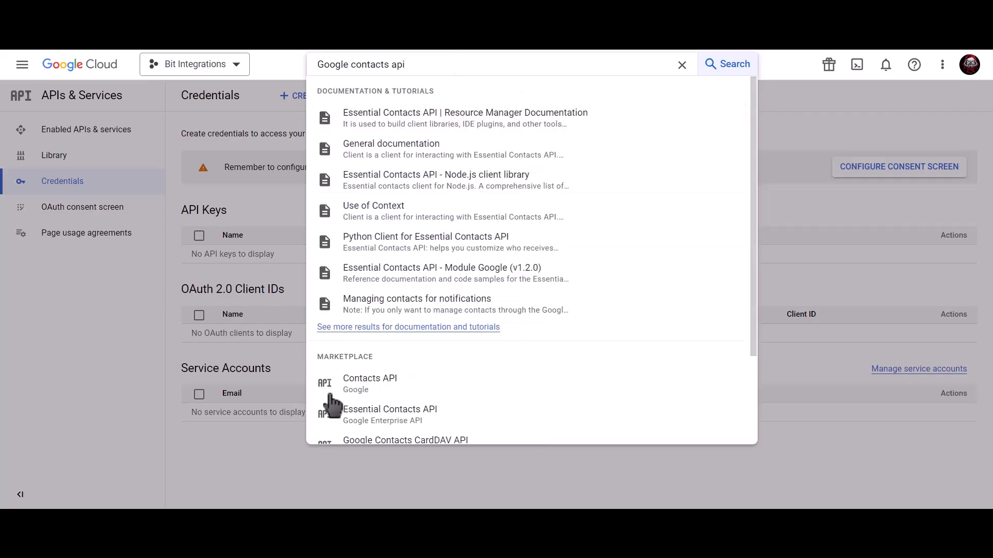
{"action": "left_click", "coordinate": [404, 386]}
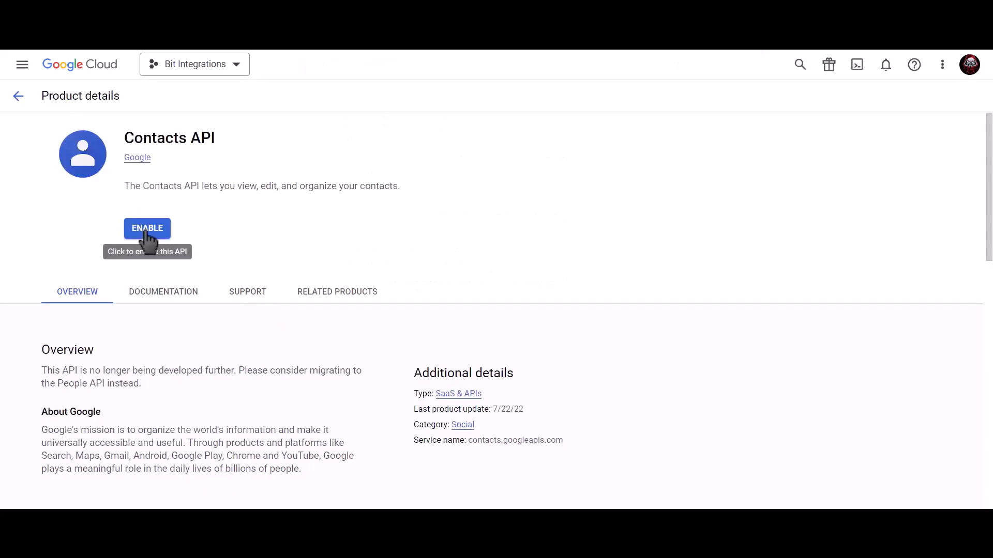
{"action": "left_click", "coordinate": [147, 230]}
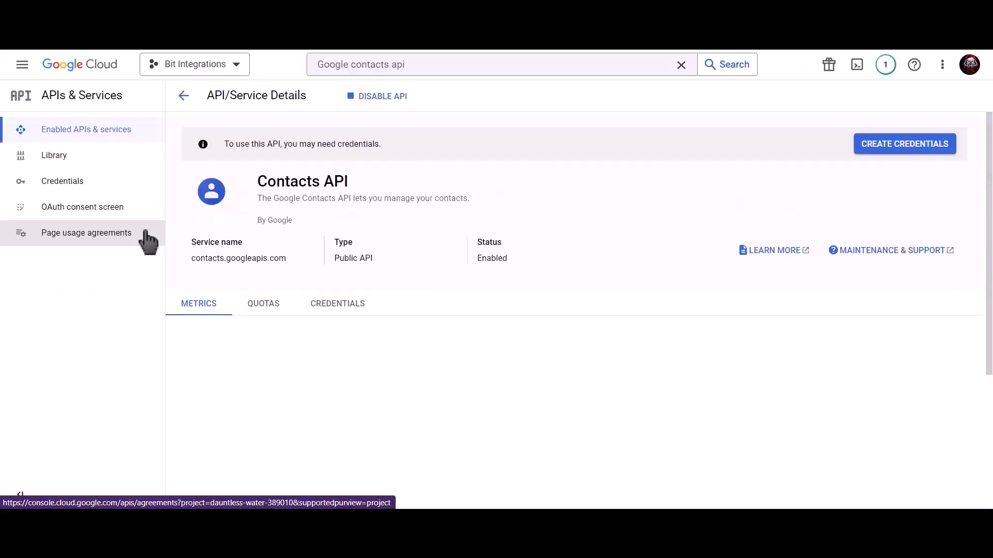
Step: Search 'google people api' and enable the Google People API from its product page
{"action": "left_click", "coordinate": [435, 66]}
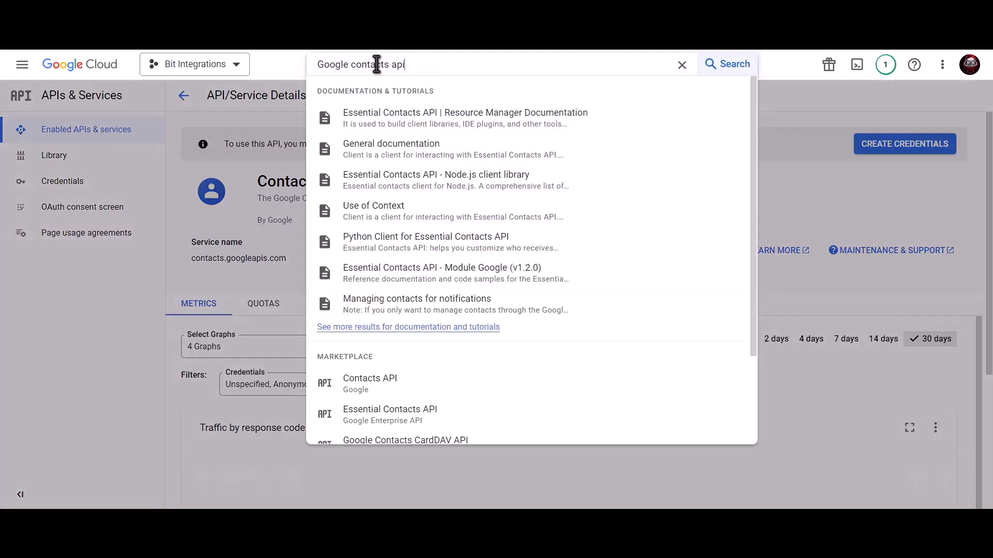
{"action": "left_click_drag", "start_coordinate": [328, 64], "coordinate": [310, 72]}
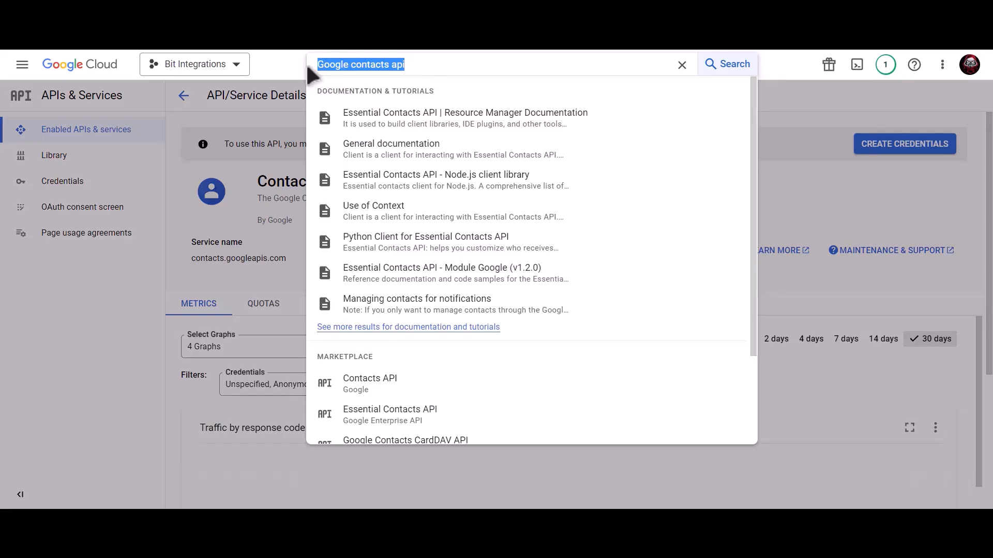
{"action": "type", "text": "google"}
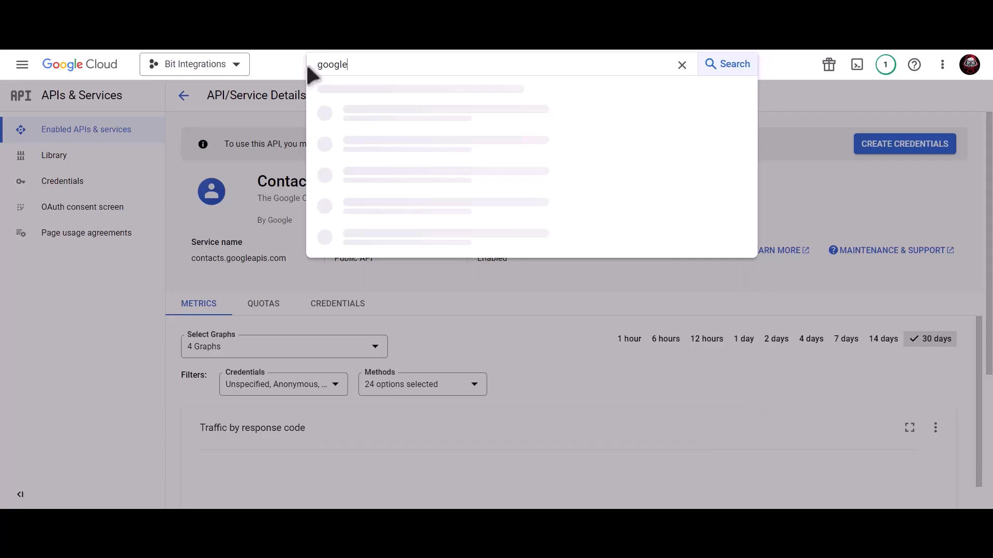
{"action": "type", "text": " people api"}
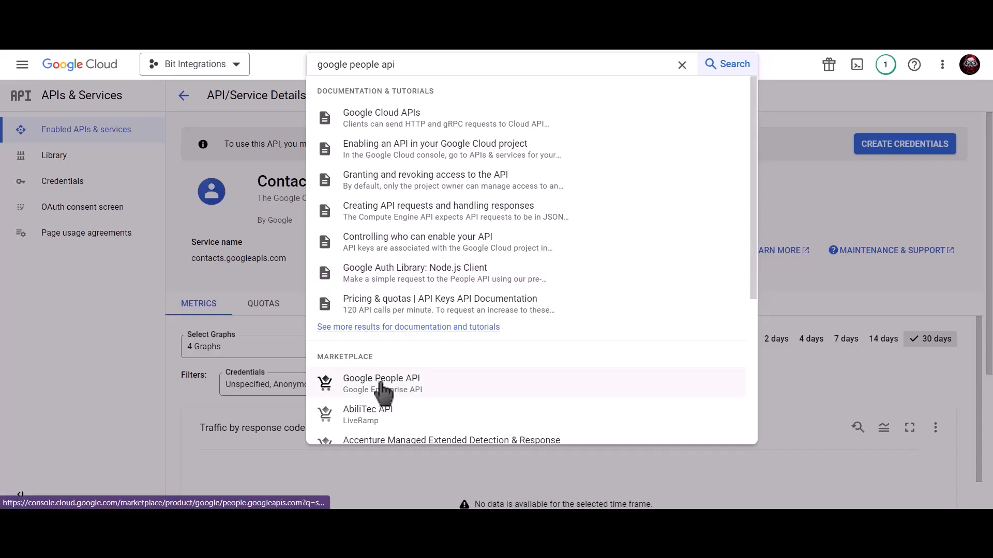
{"action": "left_click", "coordinate": [419, 383]}
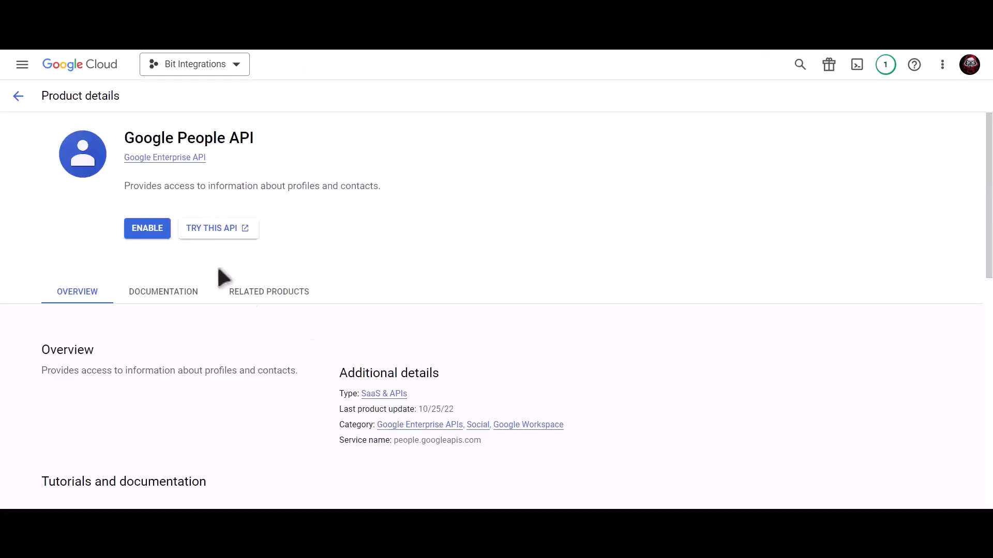
{"action": "left_click", "coordinate": [147, 234]}
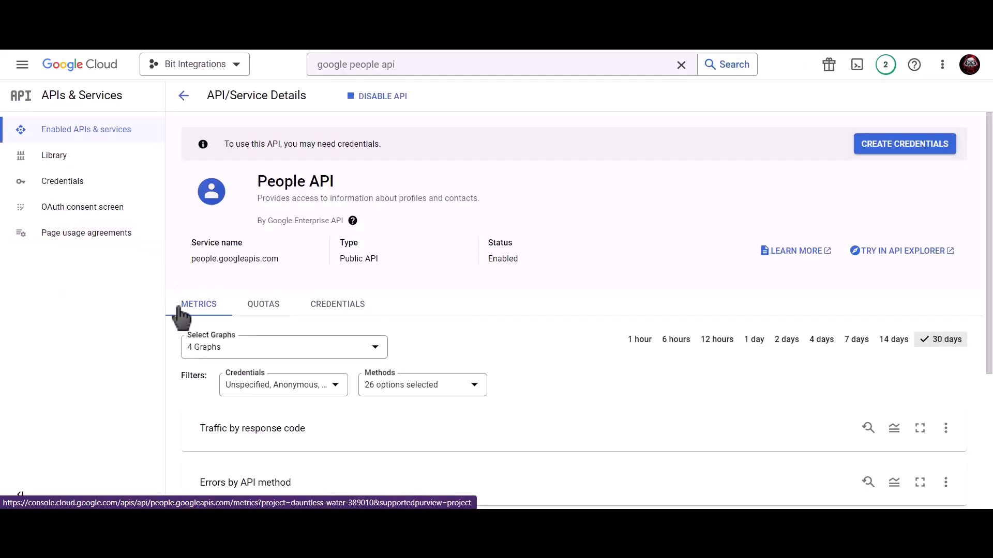
Step: From Credentials, create an OAuth consent screen for External users
{"action": "left_click", "coordinate": [105, 191]}
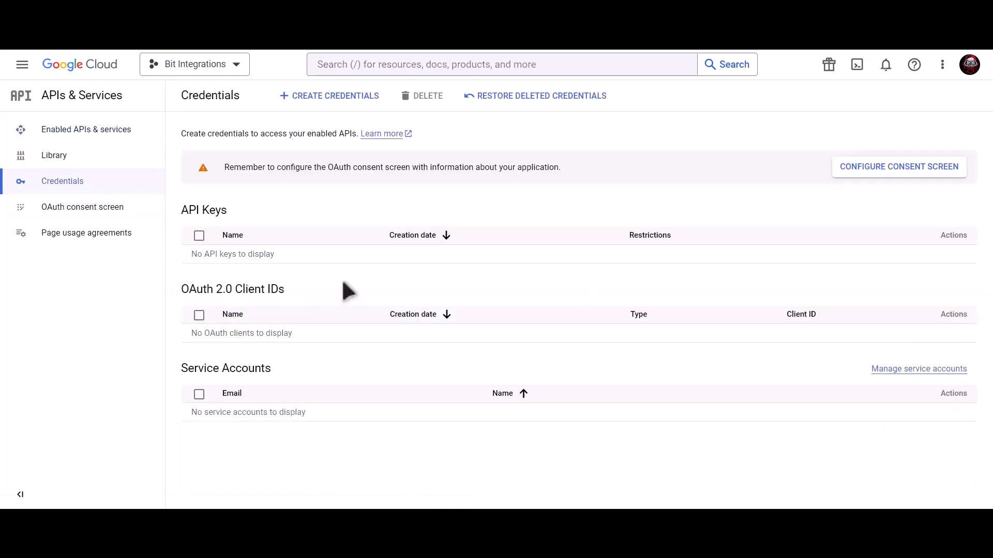
{"action": "left_click", "coordinate": [861, 172]}
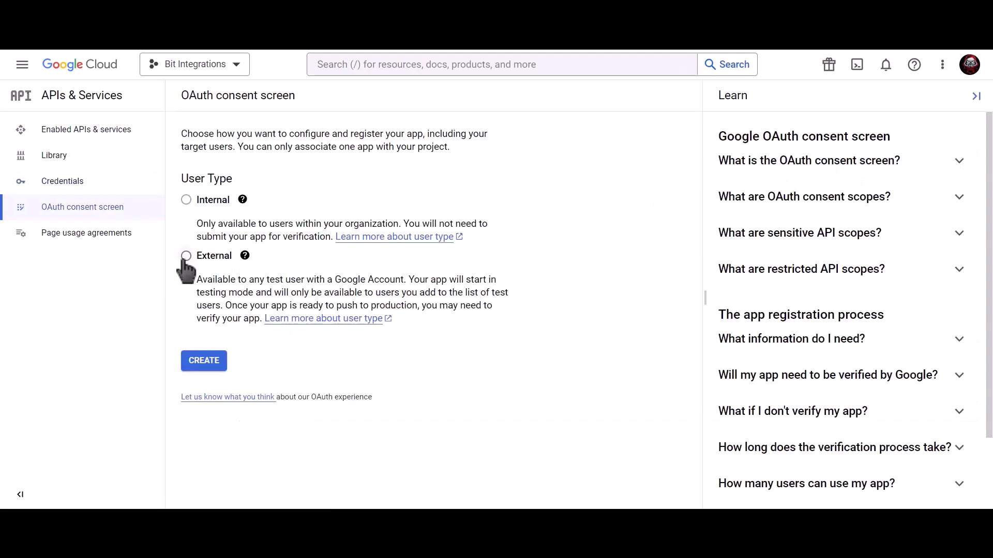
{"action": "left_click", "coordinate": [186, 257]}
{"action": "left_click", "coordinate": [209, 368]}
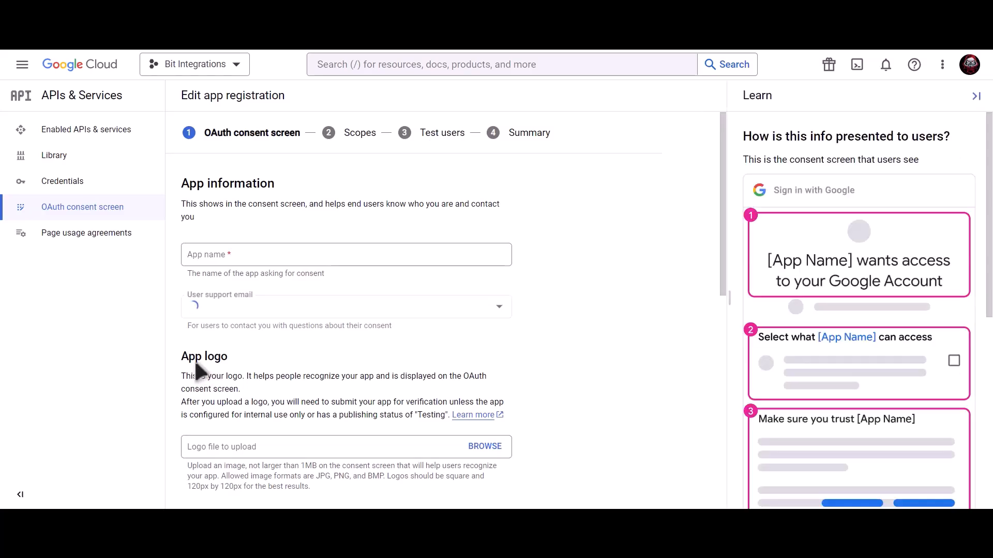
Step: Enter app name 'Bit Integrations', the support and developer contact e-mails, and save
{"action": "left_click", "coordinate": [271, 257]}
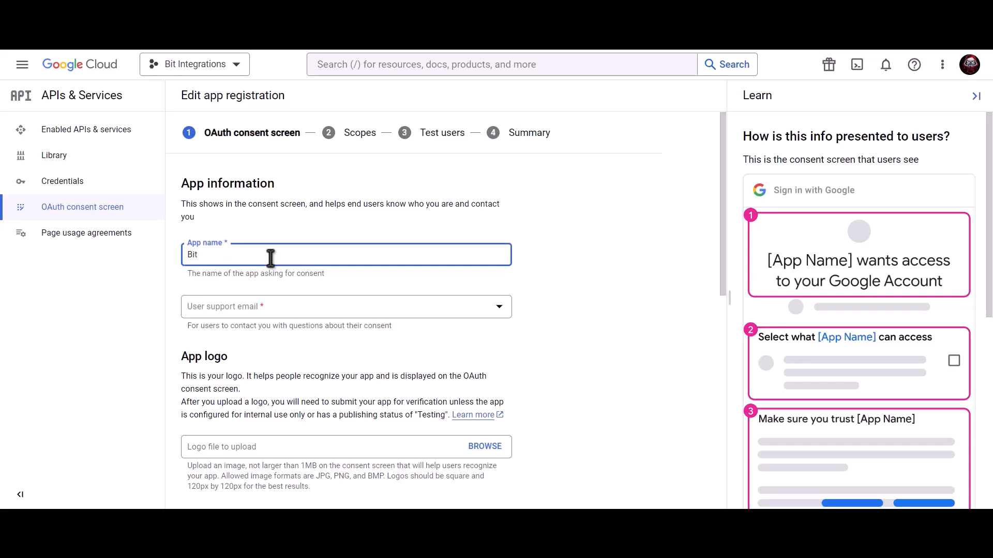
{"action": "type", "text": "Bit Integrations"}
{"action": "left_click", "coordinate": [267, 311]}
{"action": "left_click", "coordinate": [273, 317]}
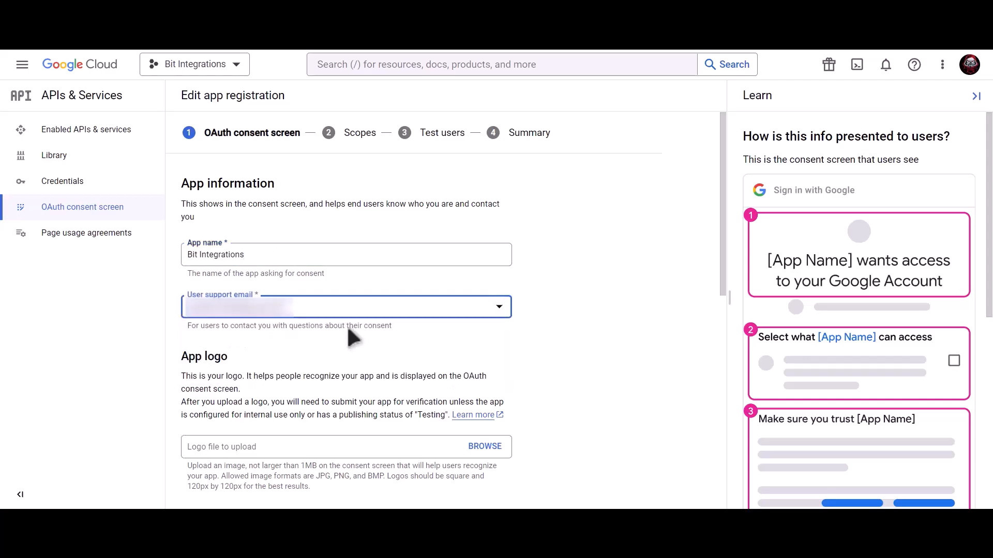
{"action": "scroll", "coordinate": [347, 331], "scroll_direction": "down", "scroll_amount": 9}
{"action": "left_click", "coordinate": [285, 432]}
{"action": "key", "text": "ctrl+v"}
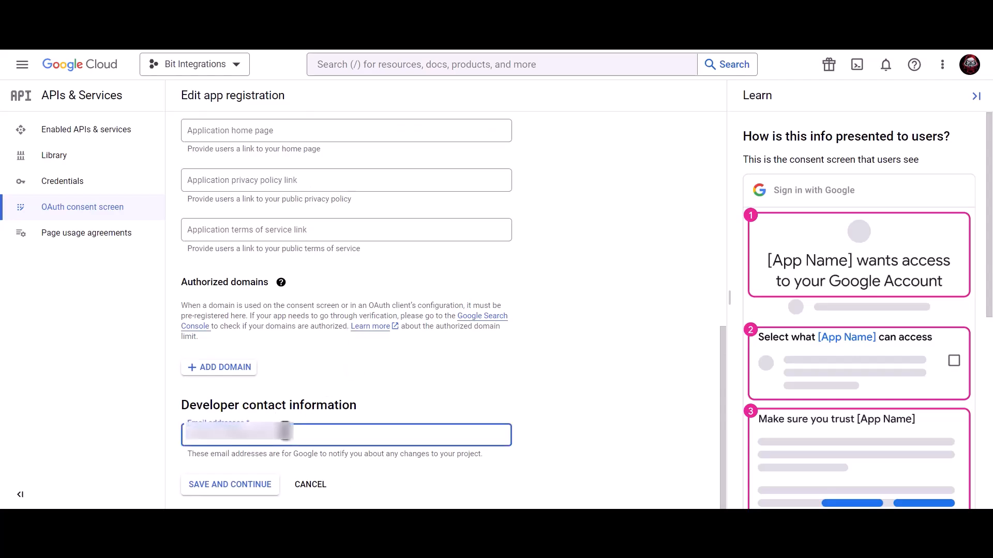
{"action": "left_click", "coordinate": [241, 490]}
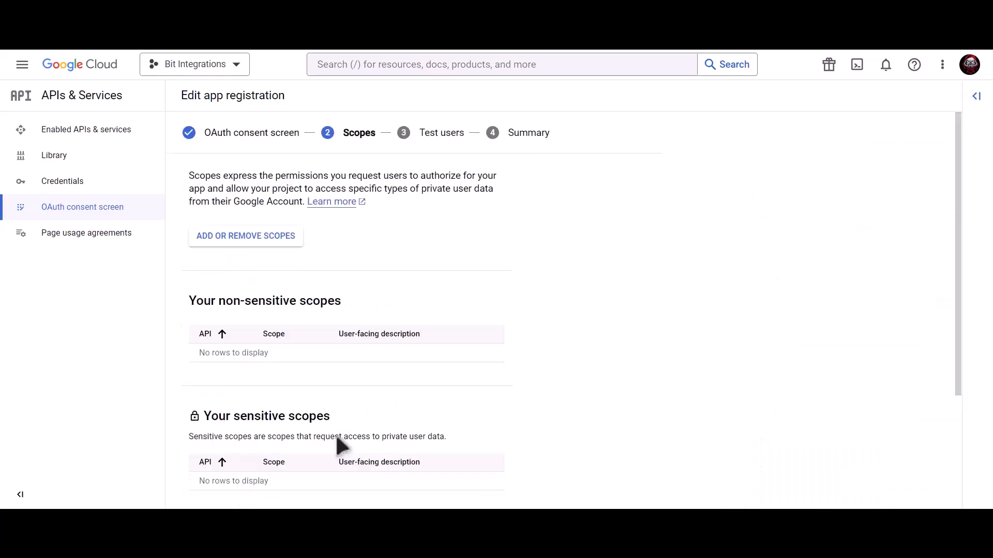
Step: Skip scopes and test users, return to the dashboard, then open Create Credentials on Credentials
{"action": "scroll", "coordinate": [337, 439], "scroll_direction": "down", "scroll_amount": 3}
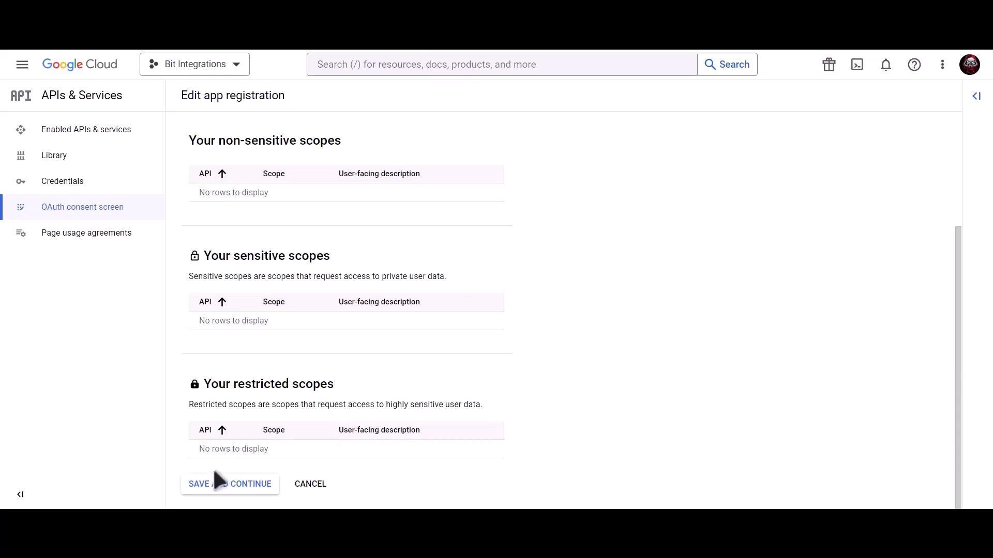
{"action": "left_click", "coordinate": [231, 490]}
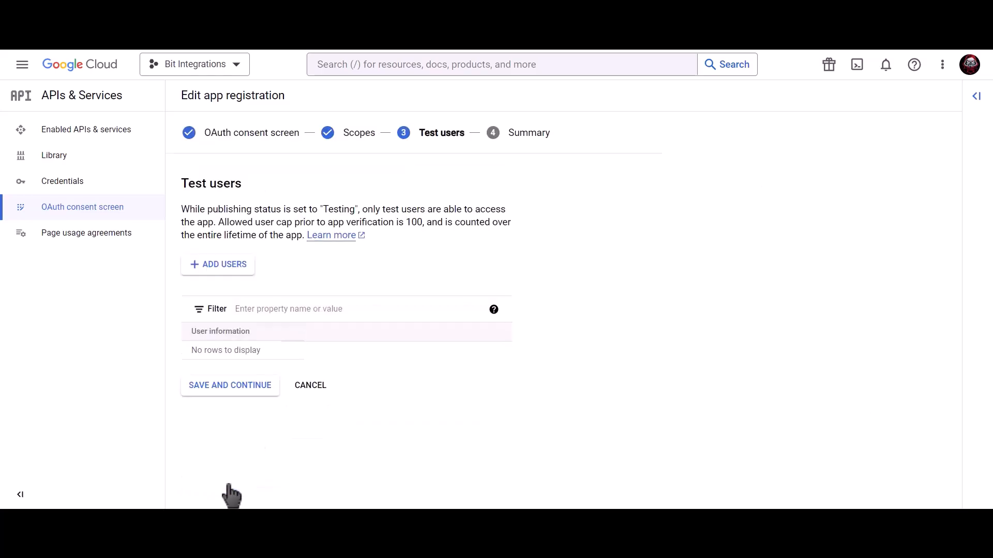
{"action": "left_click", "coordinate": [257, 389]}
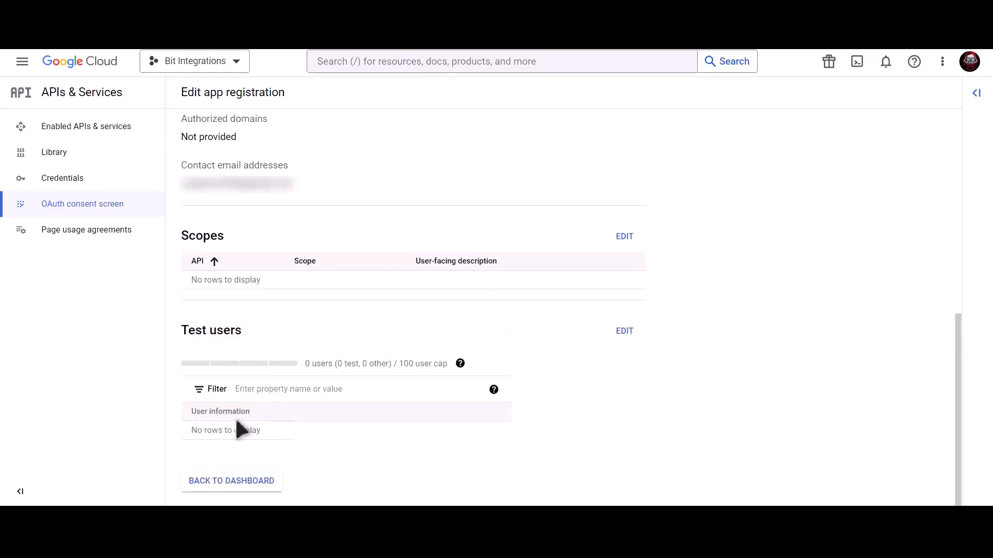
{"action": "left_click", "coordinate": [242, 482]}
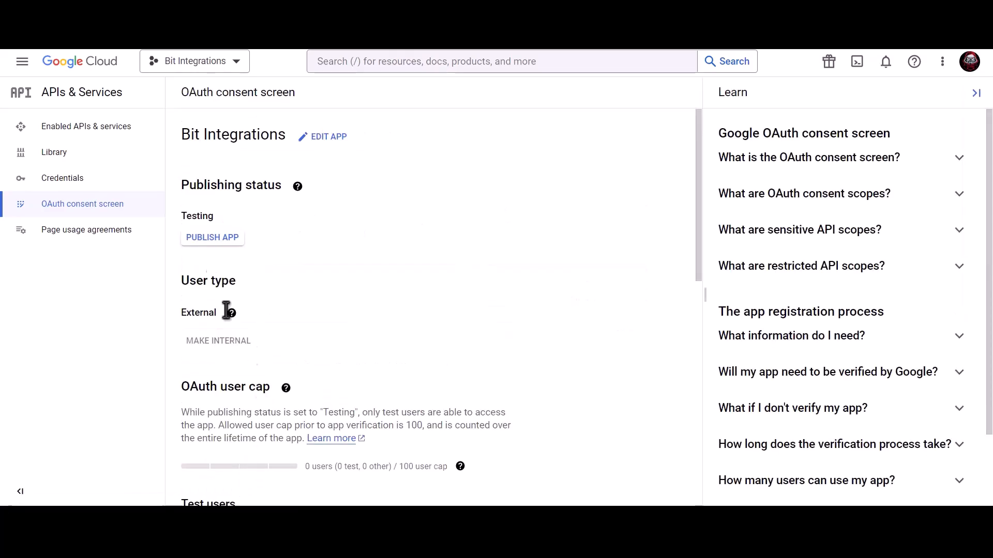
{"action": "left_click", "coordinate": [128, 179]}
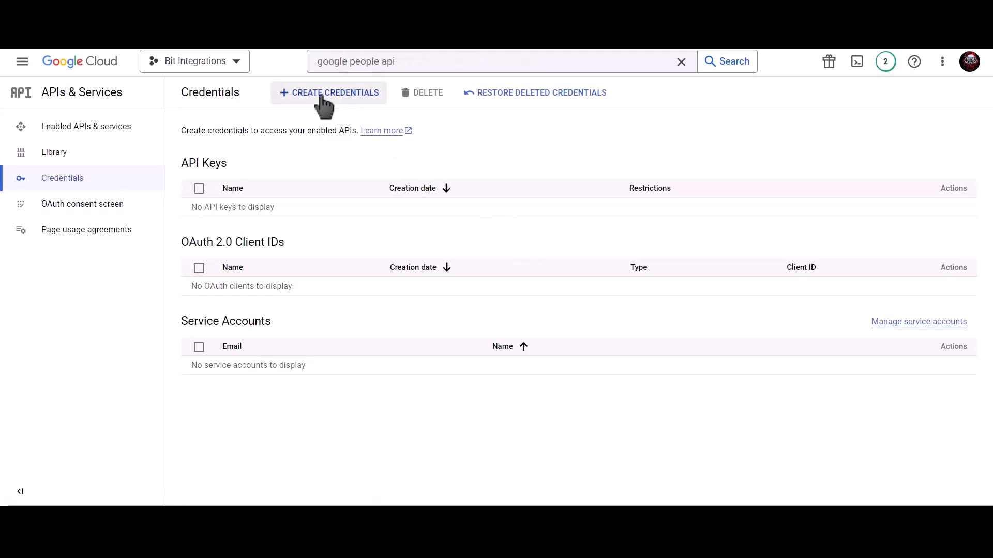
{"action": "left_click", "coordinate": [336, 105]}
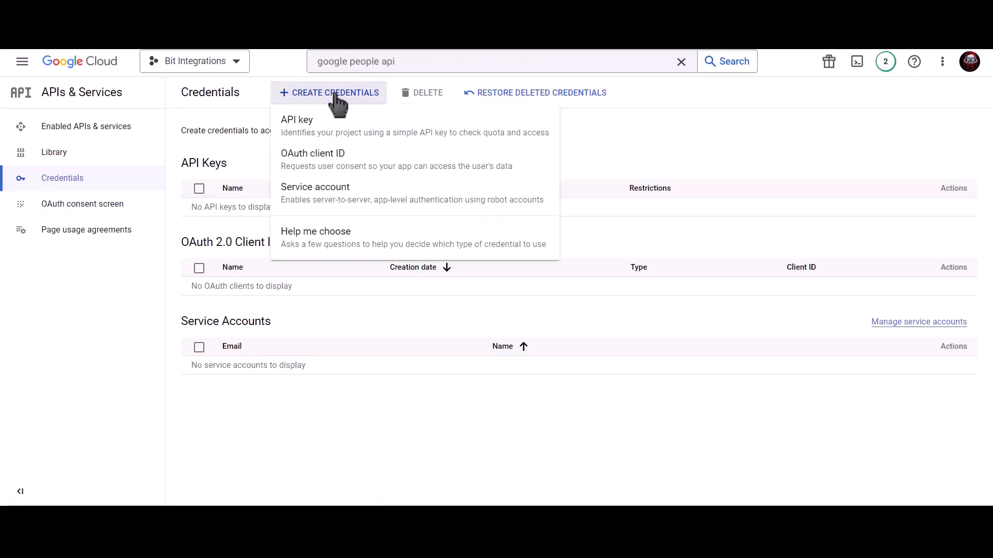
Step: Create an OAuth client ID of type Web application named 'Bit Integrations'
{"action": "left_click", "coordinate": [414, 176]}
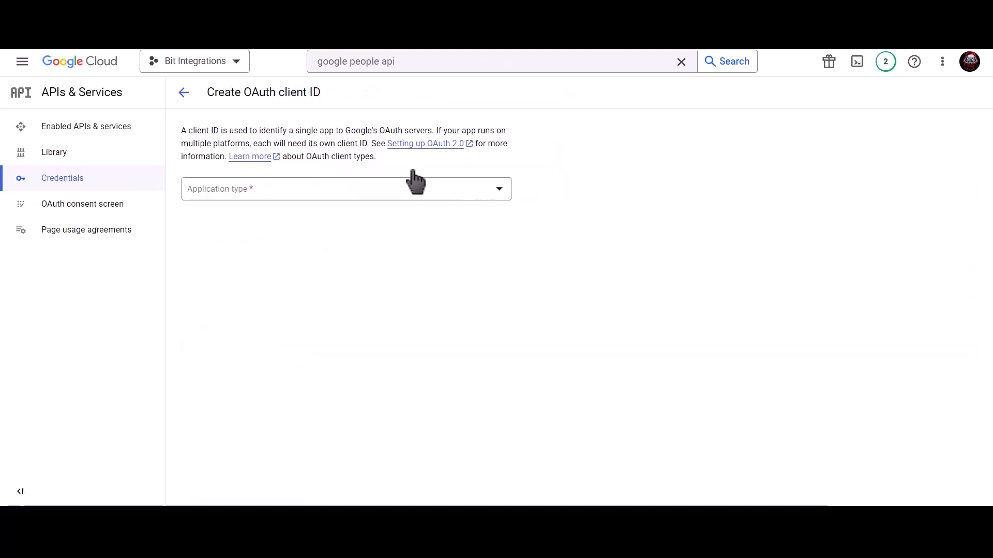
{"action": "left_click", "coordinate": [306, 192]}
{"action": "left_click", "coordinate": [262, 202]}
{"action": "left_click", "coordinate": [257, 223]}
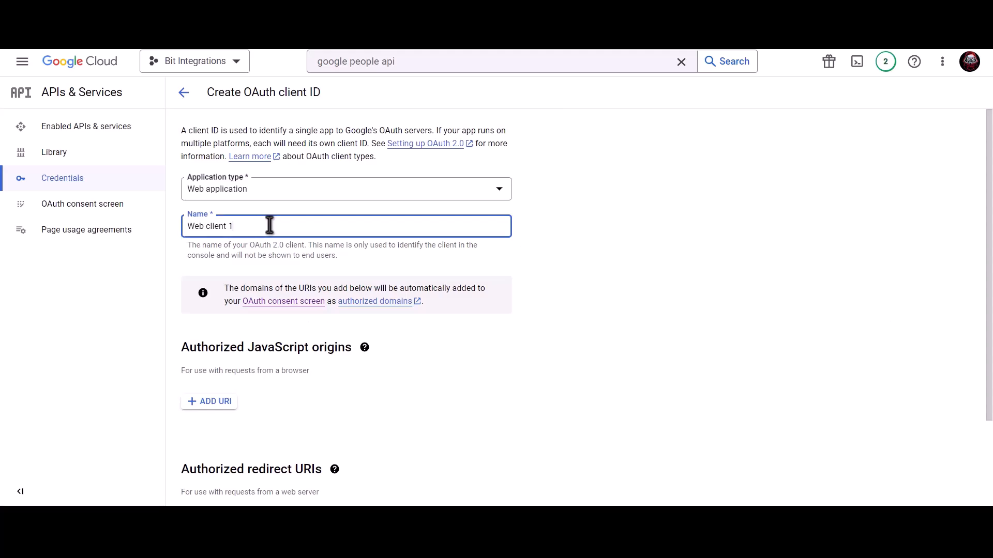
{"action": "triple_click", "coordinate": [293, 226]}
{"action": "type", "text": "Bit Integrations"}
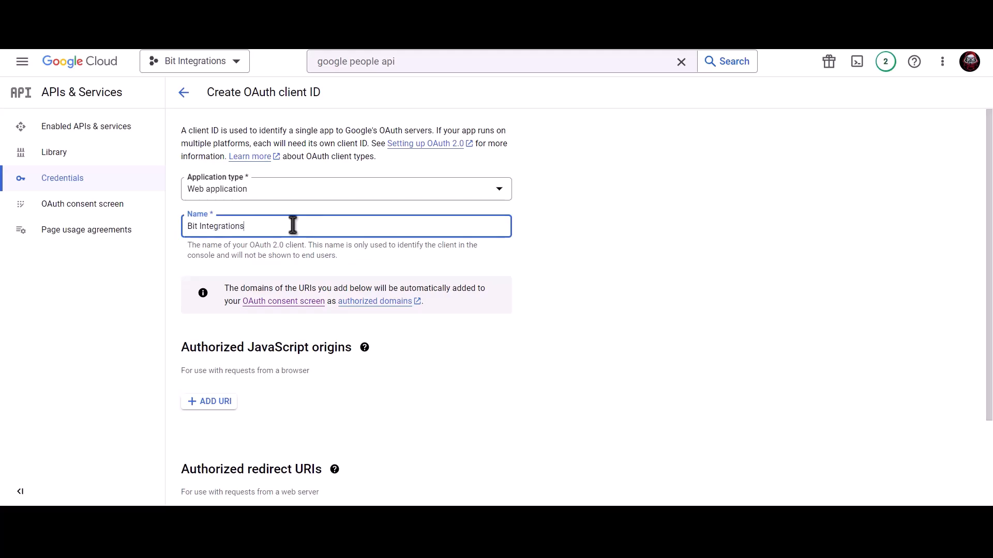
{"action": "scroll", "coordinate": [295, 229], "scroll_direction": "down", "scroll_amount": 2}
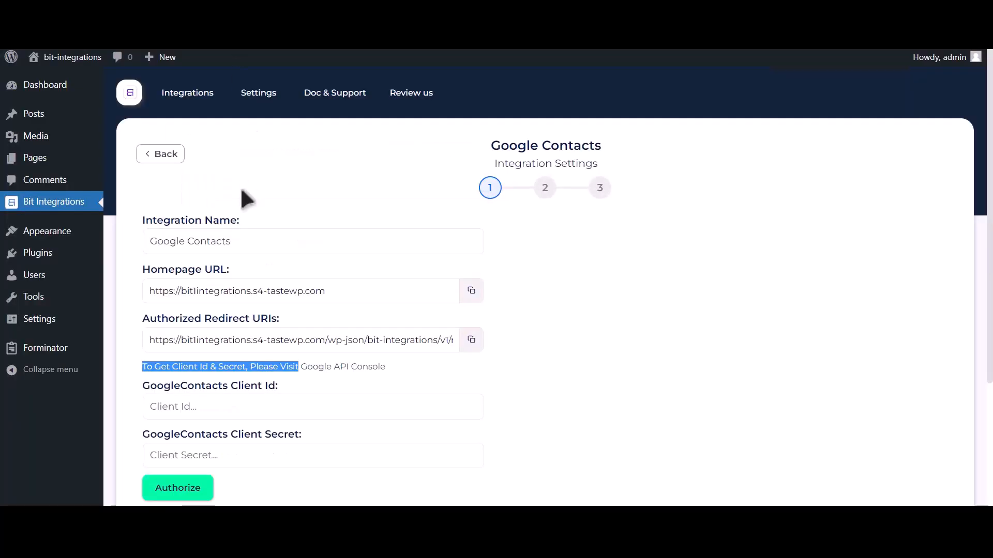
Step: Add the site's homepage URL as the OAuth client's authorized JavaScript origin
{"action": "left_click", "coordinate": [471, 291]}
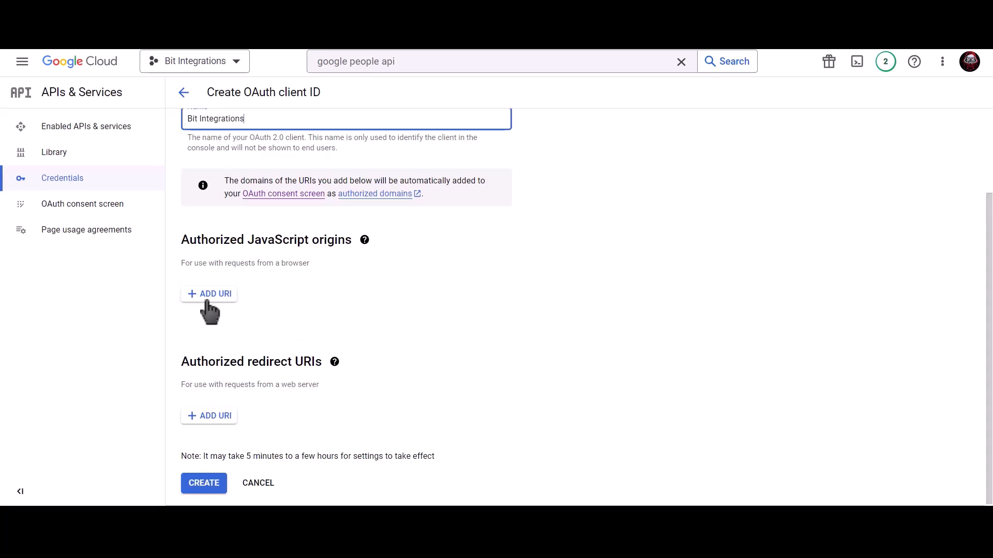
{"action": "left_click", "coordinate": [208, 298]}
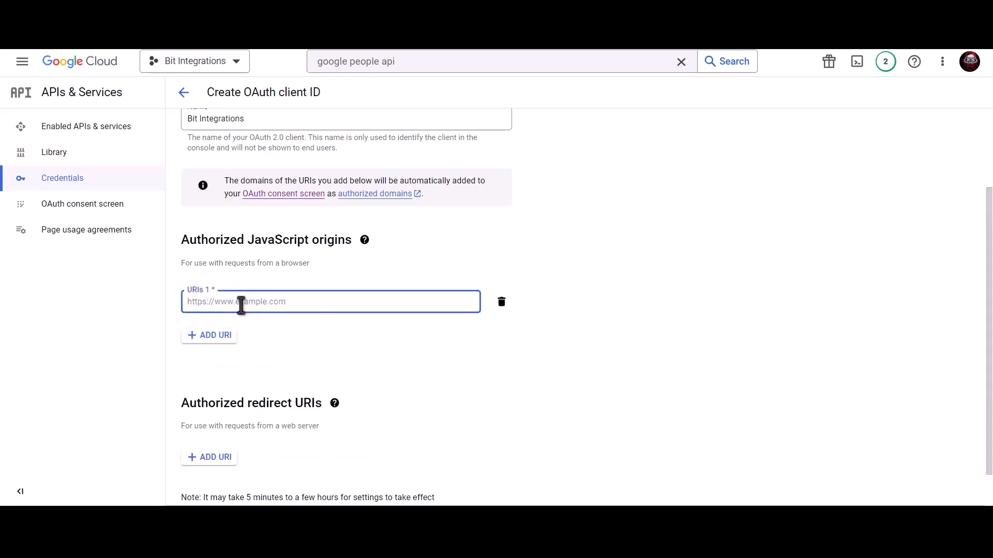
{"action": "key", "text": "ctrl+v"}
{"action": "left_click", "coordinate": [300, 331]}
{"action": "scroll", "coordinate": [299, 332], "scroll_direction": "down", "scroll_amount": 1}
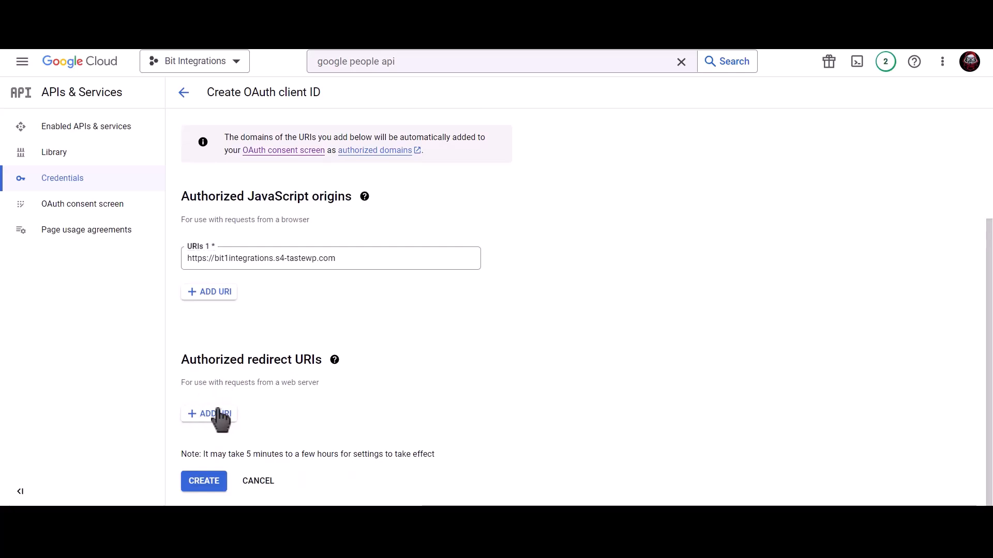
Step: Add the plugin's redirect URI as an authorized redirect URI and create the OAuth client
{"action": "left_click", "coordinate": [264, 15]}
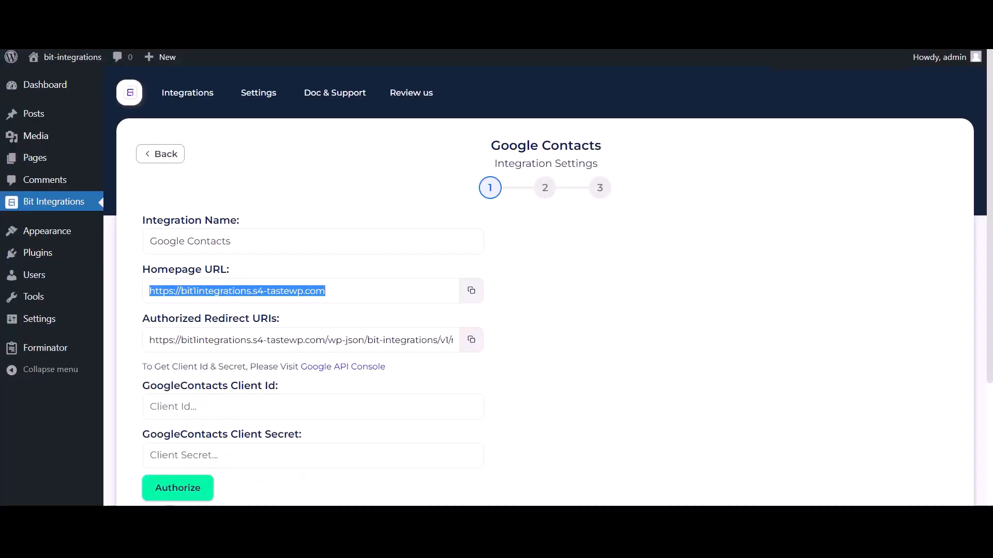
{"action": "left_click", "coordinate": [471, 340]}
{"action": "key", "text": "ctrl+Tab"}
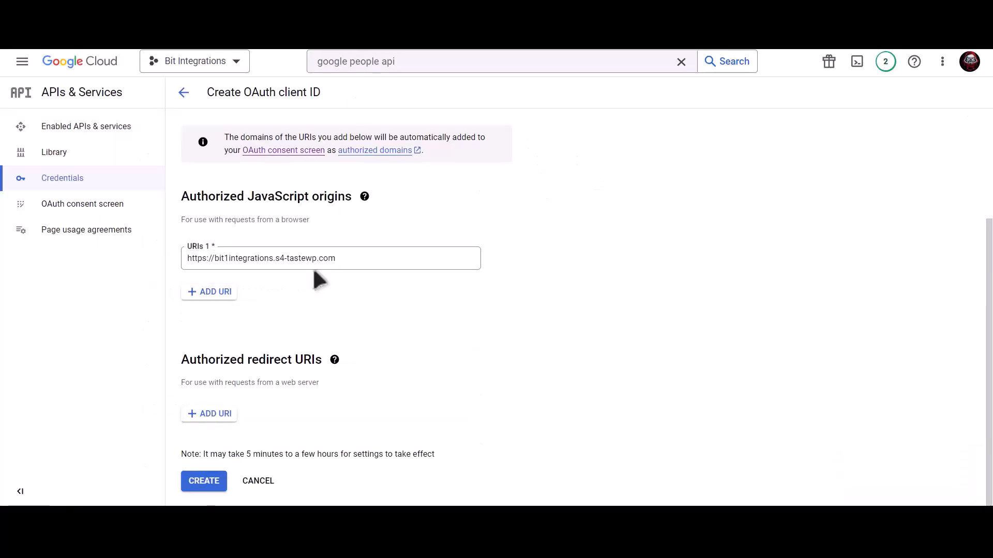
{"action": "left_click", "coordinate": [211, 414]}
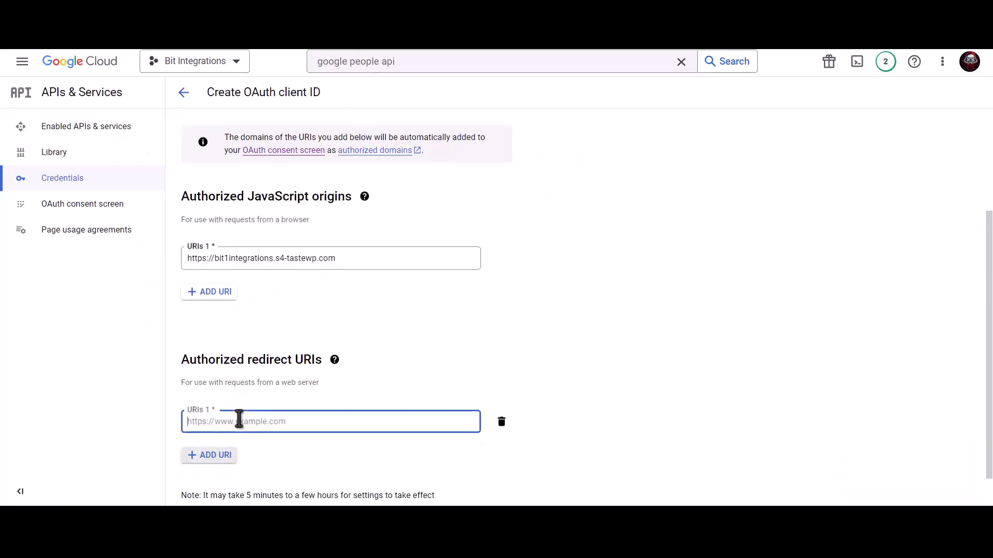
{"action": "key", "text": "ctrl+v"}
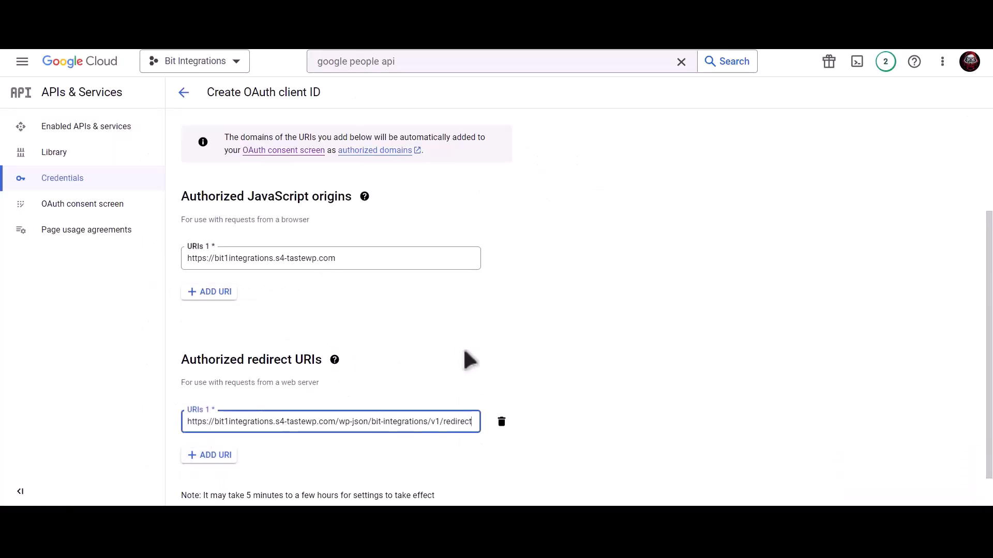
{"action": "scroll", "coordinate": [465, 356], "scroll_direction": "down", "scroll_amount": 1}
{"action": "left_click", "coordinate": [209, 483]}
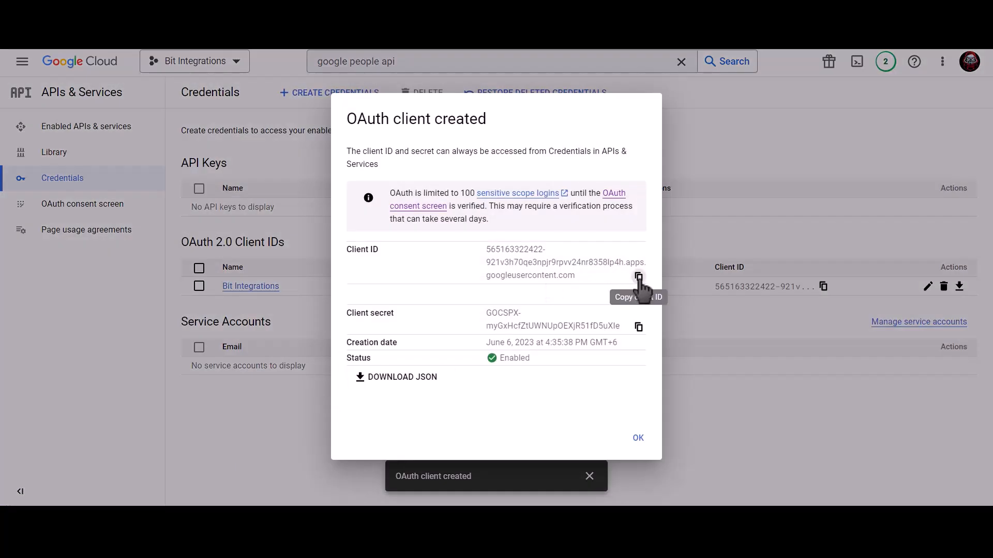
Step: Paste the new OAuth client ID and client secret into the GoogleContacts settings fields
{"action": "left_click", "coordinate": [639, 277]}
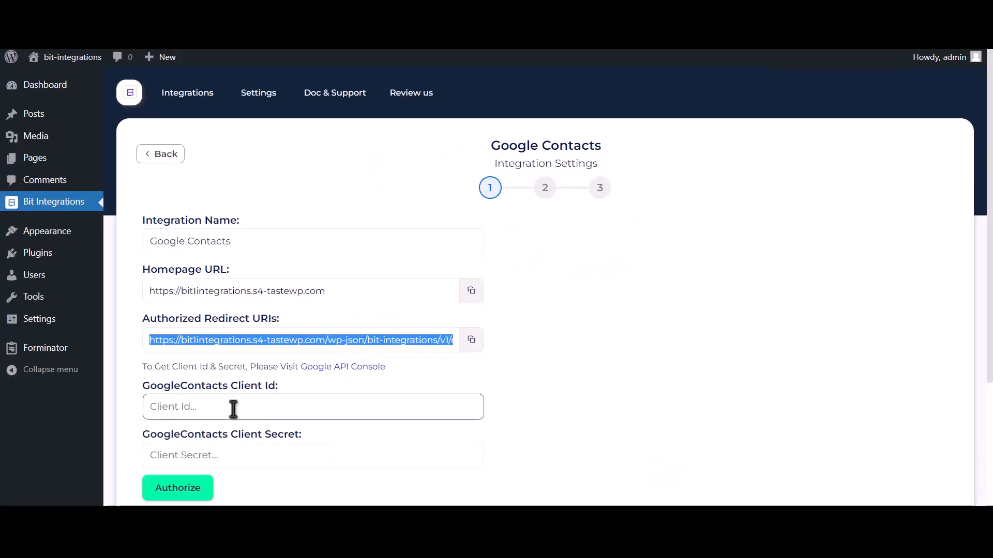
{"action": "left_click", "coordinate": [233, 409]}
{"action": "key", "text": "ctrl+v"}
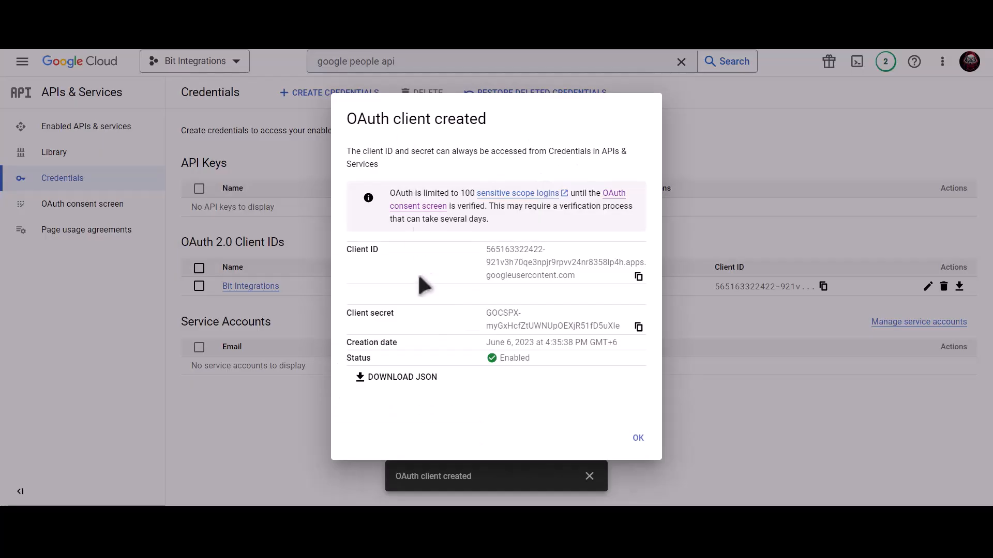
{"action": "left_click", "coordinate": [639, 327]}
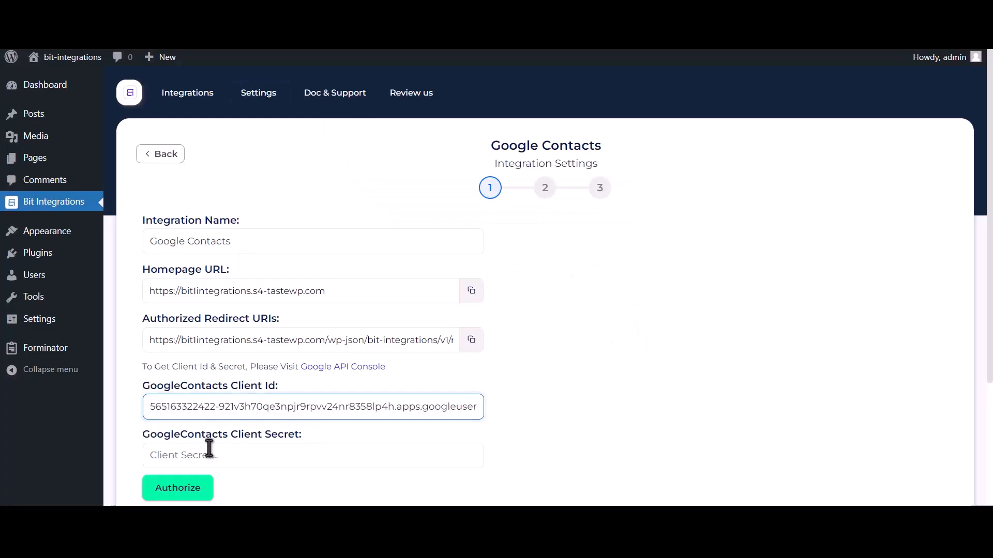
{"action": "left_click", "coordinate": [209, 450]}
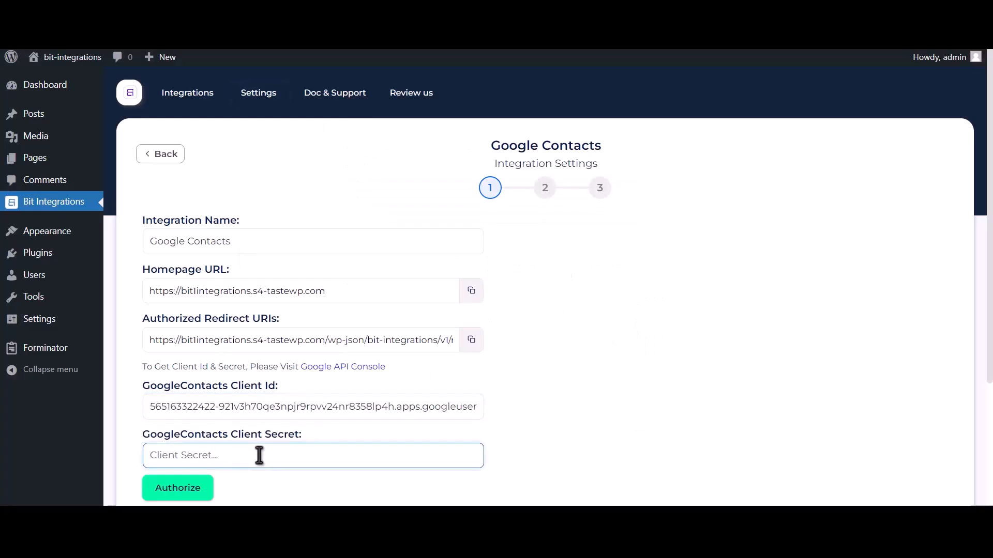
{"action": "key", "text": "ctrl+v"}
Step: Authorize with the chosen Google account, bypassing the unverified-app warning to grant contacts access
{"action": "left_click", "coordinate": [199, 492]}
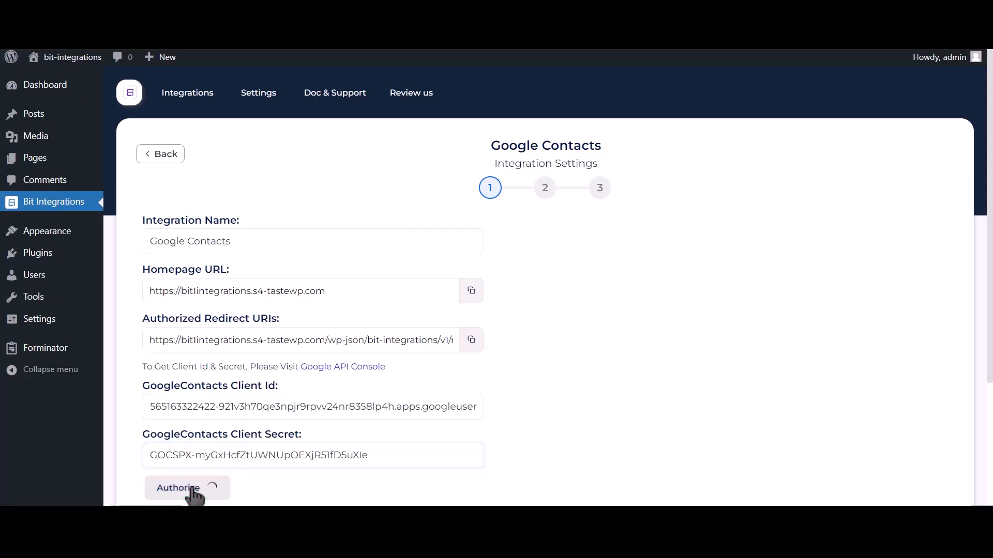
{"action": "left_click", "coordinate": [148, 153]}
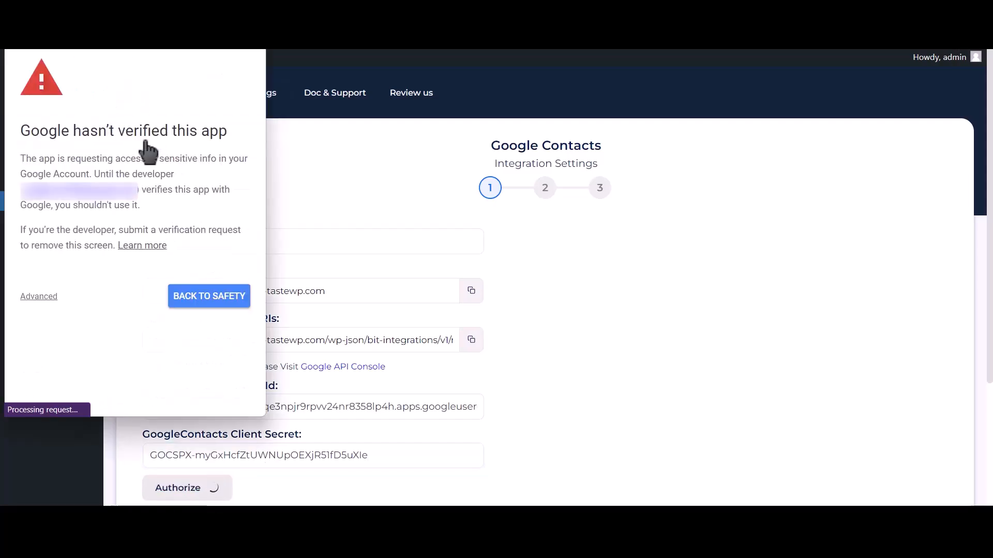
{"action": "left_click", "coordinate": [39, 297]}
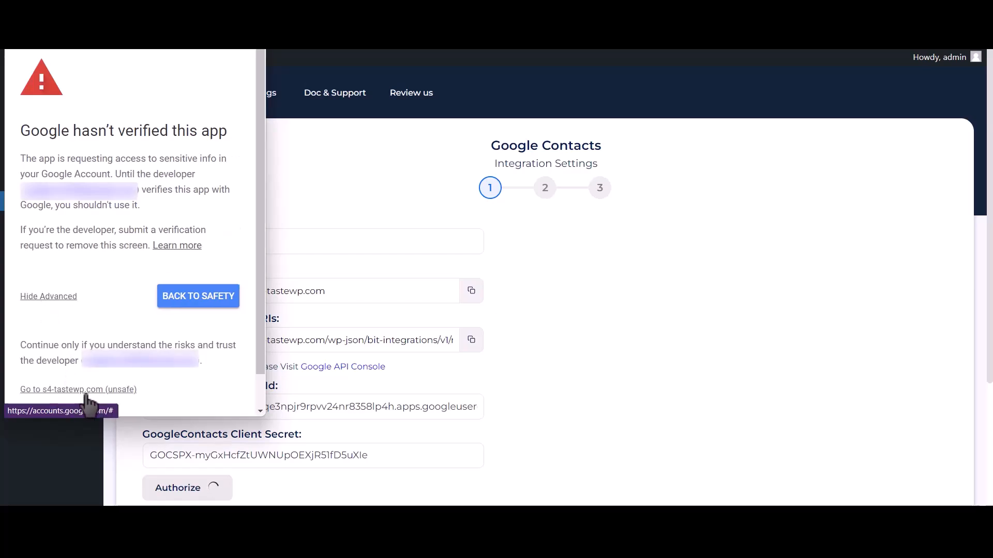
{"action": "left_click", "coordinate": [107, 393]}
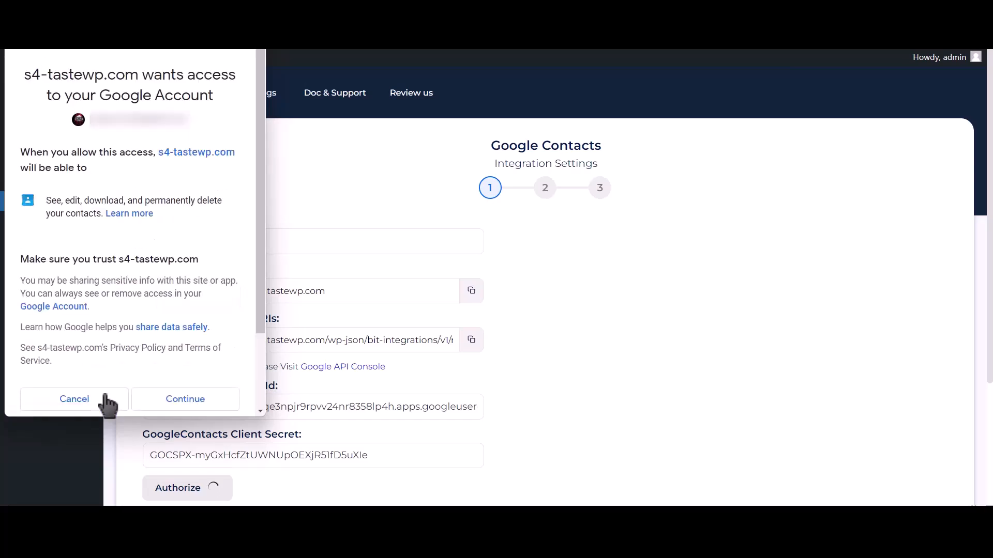
{"action": "left_click", "coordinate": [185, 401]}
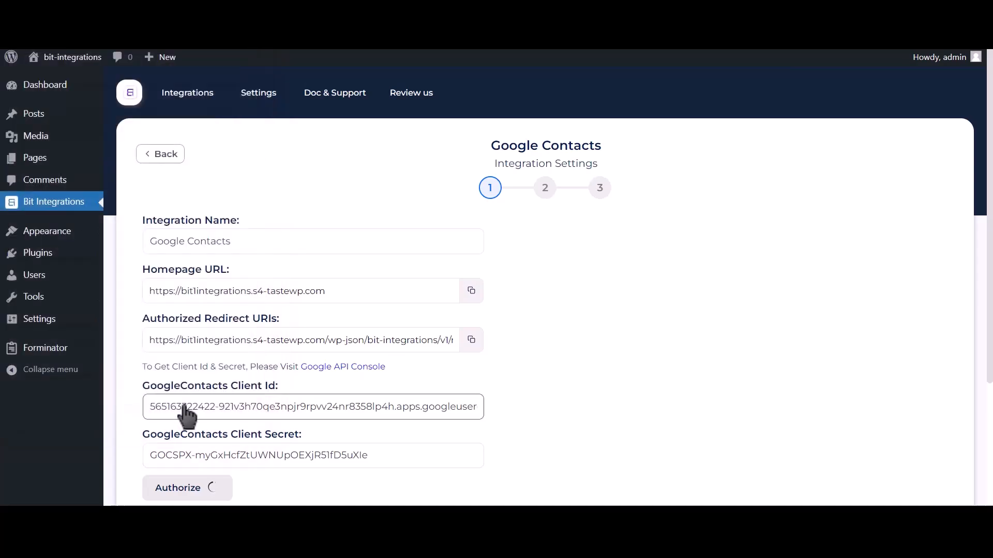
{"action": "left_click_drag", "start_coordinate": [827, 478], "coordinate": [946, 473]}
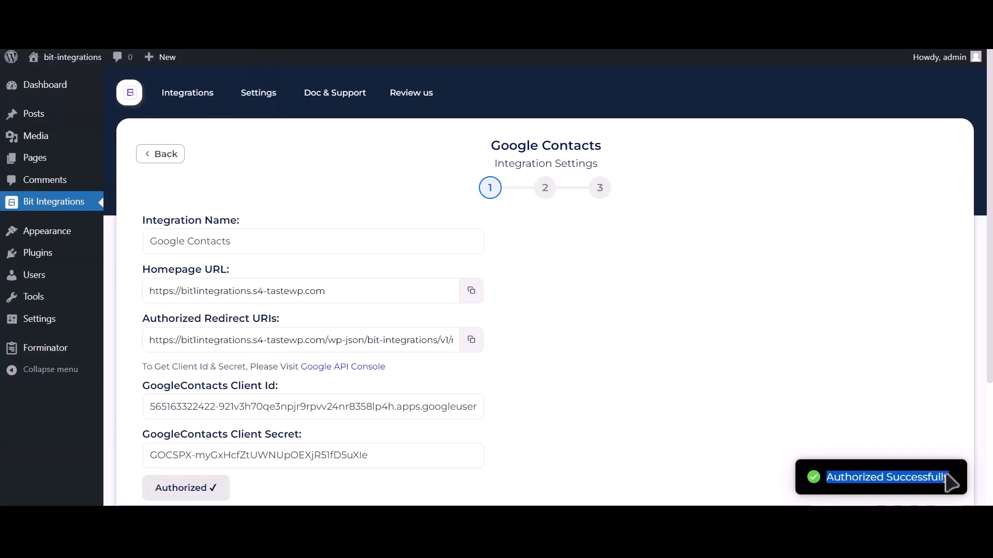
{"action": "scroll", "coordinate": [771, 451], "scroll_direction": "down", "scroll_amount": 3}
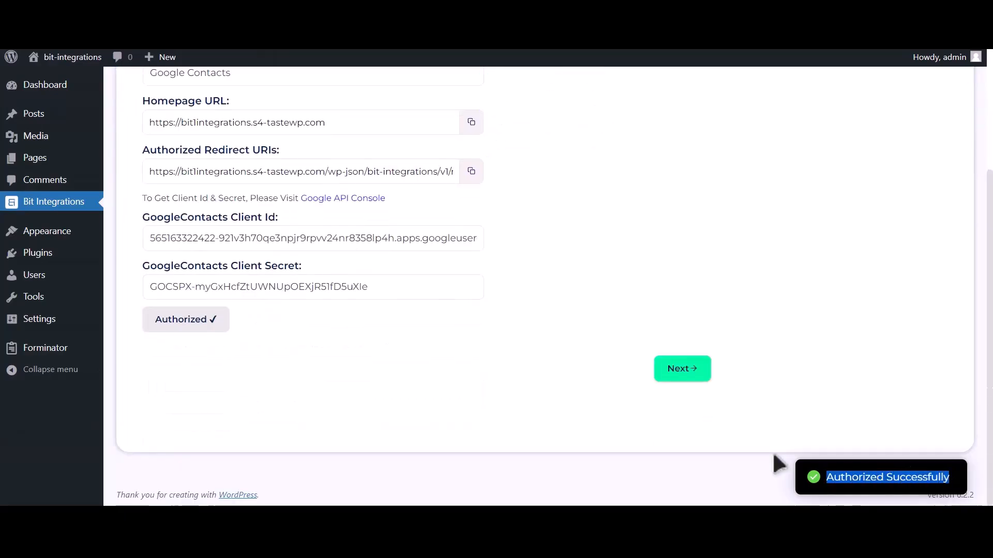
Step: Choose the Create a contact action and map Phone Number-1 and Name-1 to phone and name
{"action": "left_click", "coordinate": [678, 373]}
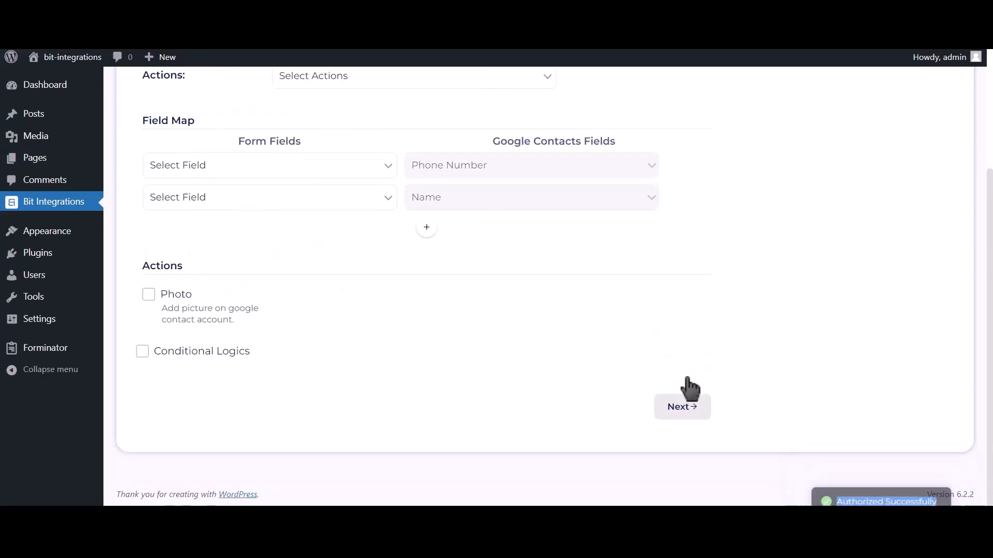
{"action": "scroll", "coordinate": [425, 311], "scroll_direction": "up", "scroll_amount": 2}
{"action": "left_click", "coordinate": [392, 186]}
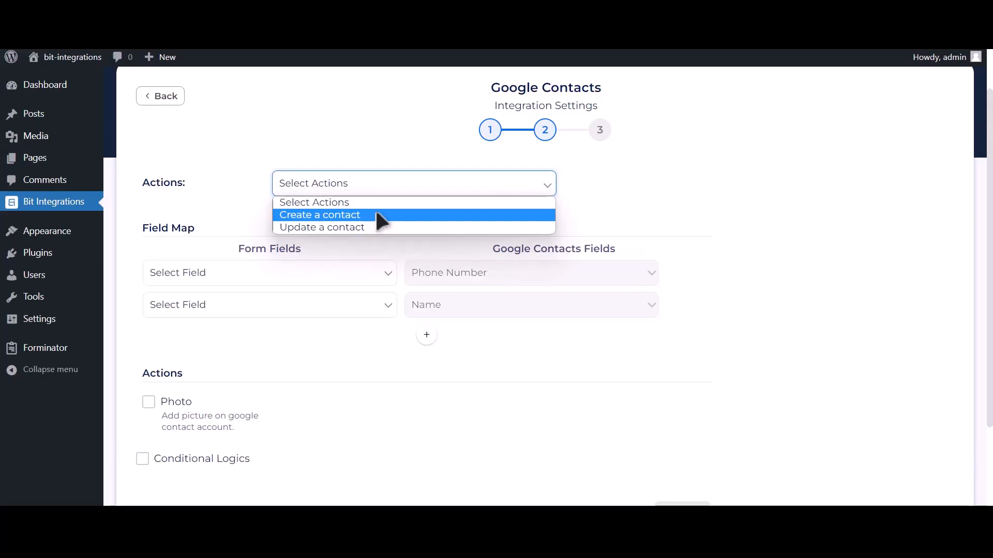
{"action": "left_click", "coordinate": [376, 214]}
{"action": "left_click", "coordinate": [252, 272]}
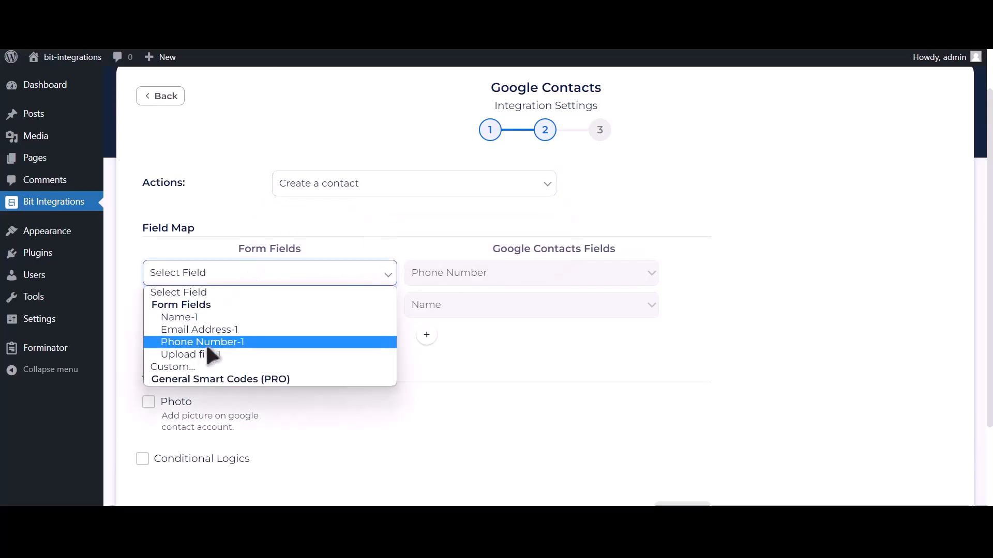
{"action": "left_click", "coordinate": [242, 342]}
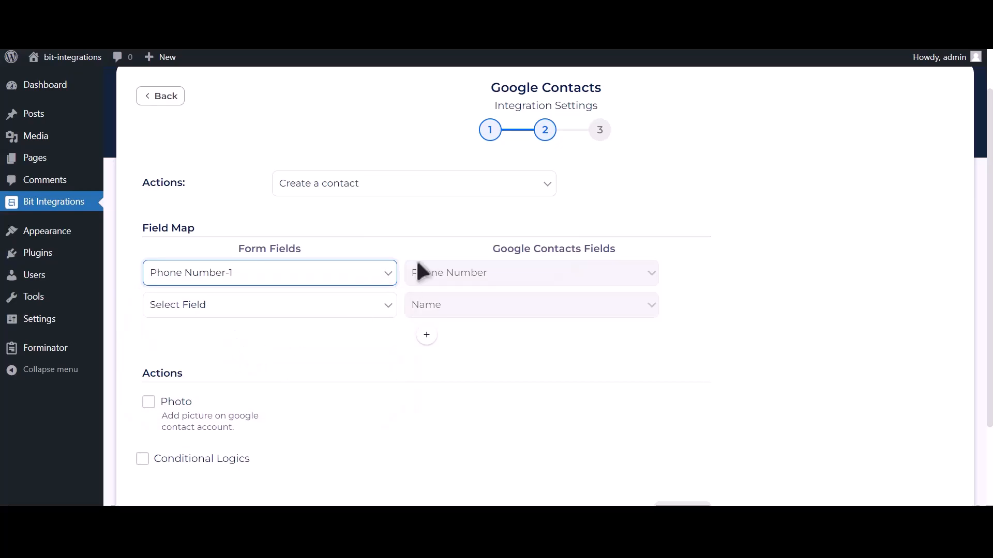
{"action": "left_click", "coordinate": [324, 307]}
{"action": "left_click", "coordinate": [249, 348]}
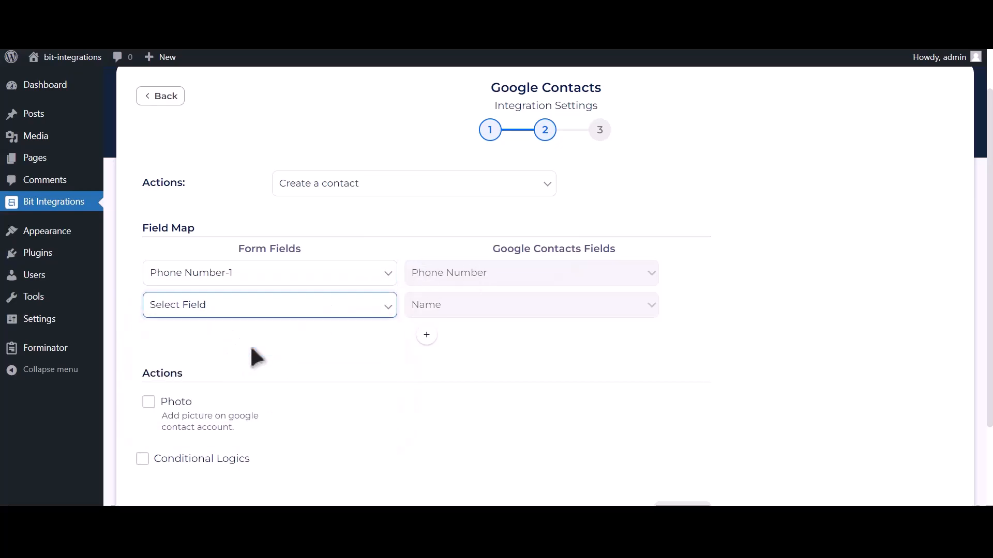
Step: Add a mapping row linking Email Address-1 to the contact's email
{"action": "left_click", "coordinate": [426, 336]}
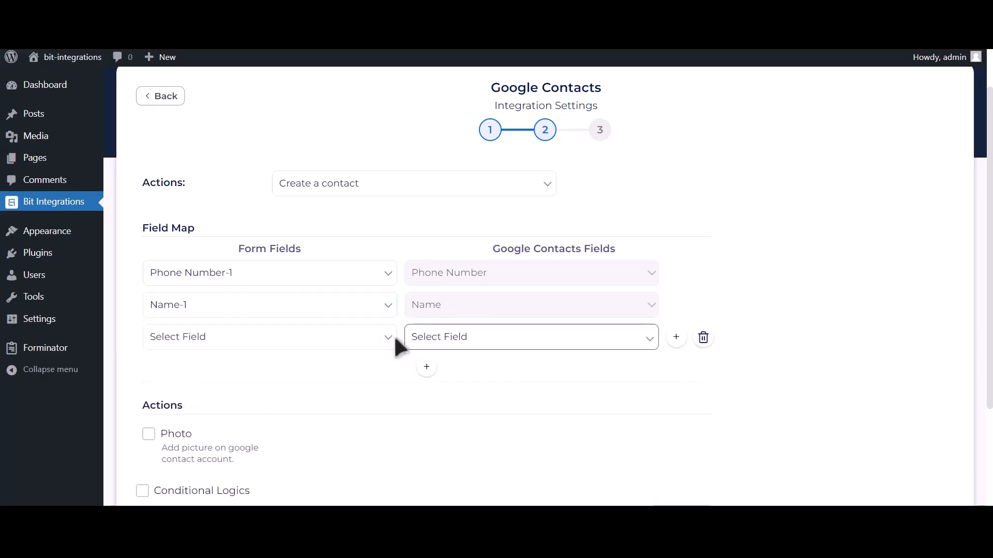
{"action": "left_click", "coordinate": [294, 342]}
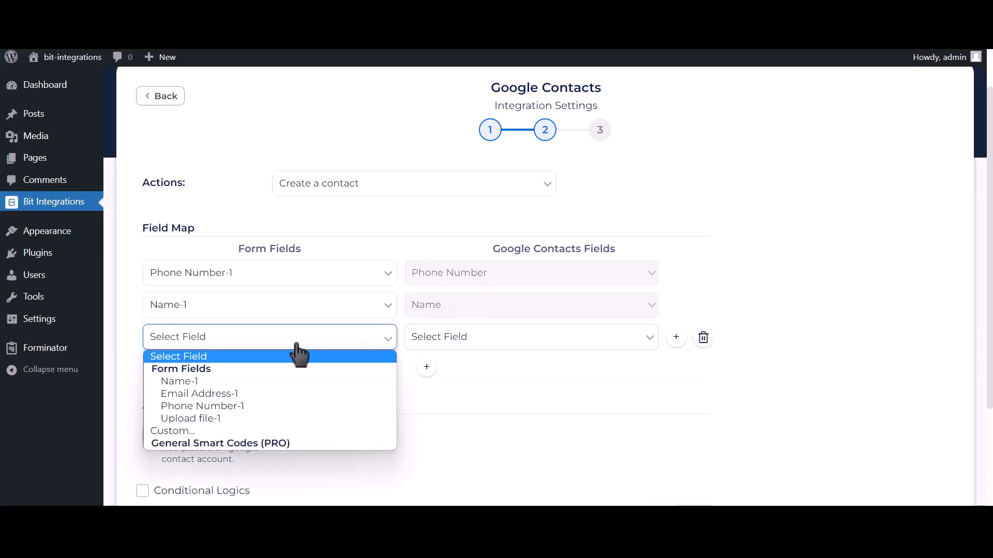
{"action": "left_click", "coordinate": [253, 396]}
{"action": "left_click", "coordinate": [474, 342]}
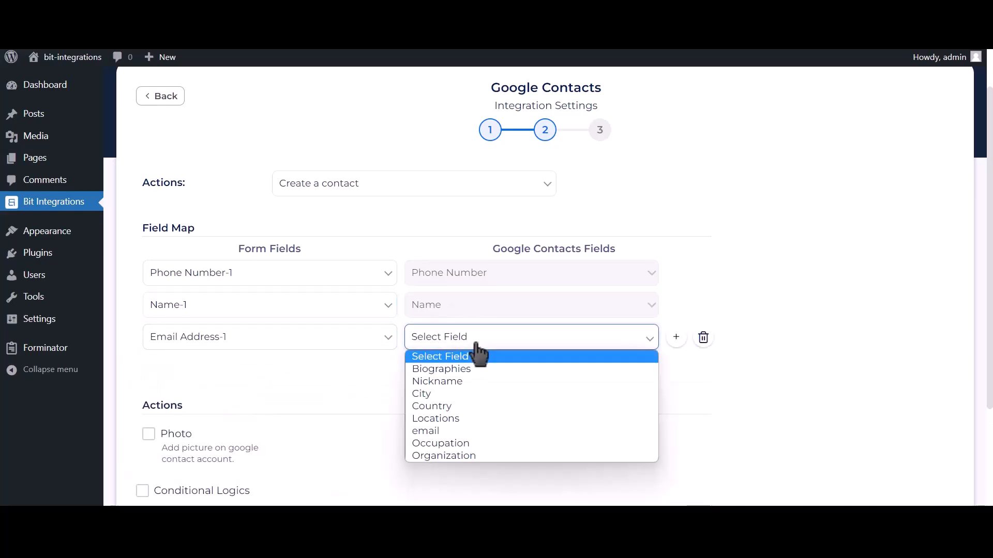
{"action": "left_click", "coordinate": [433, 429]}
{"action": "scroll", "coordinate": [404, 401], "scroll_direction": "down", "scroll_amount": 1}
{"action": "scroll", "coordinate": [404, 400], "scroll_direction": "down", "scroll_amount": 1}
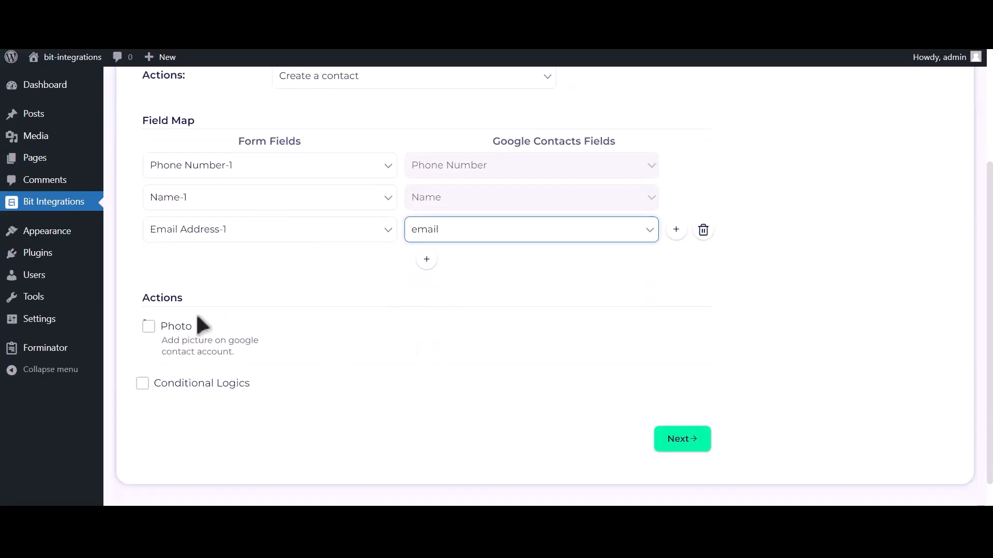
Step: Turn on Photo and use the form's upload field as the photo source
{"action": "left_click", "coordinate": [149, 328]}
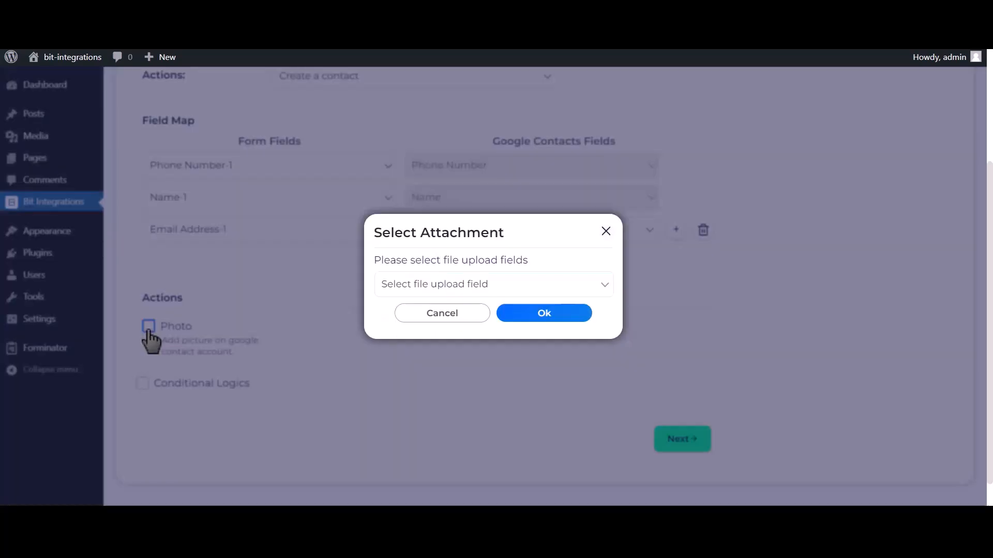
{"action": "left_click", "coordinate": [487, 288]}
{"action": "left_click", "coordinate": [433, 316]}
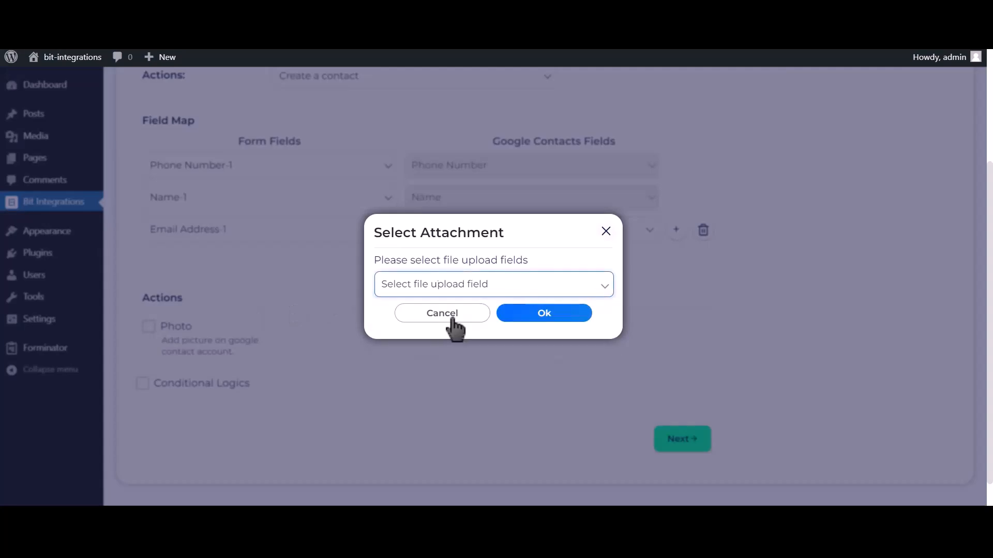
{"action": "left_click", "coordinate": [555, 314]}
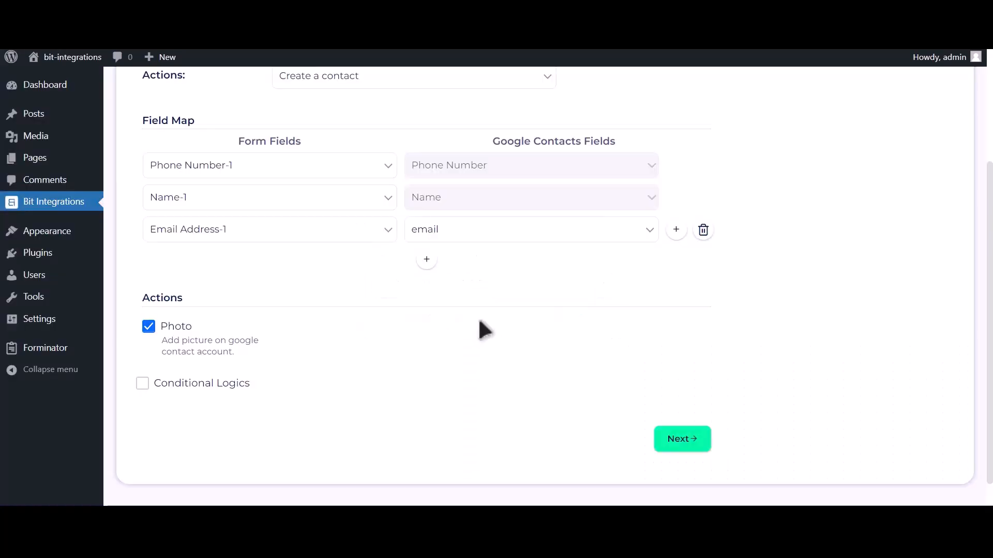
Step: Leave conditional logic off, then finish and save the integration
{"action": "left_click", "coordinate": [219, 385]}
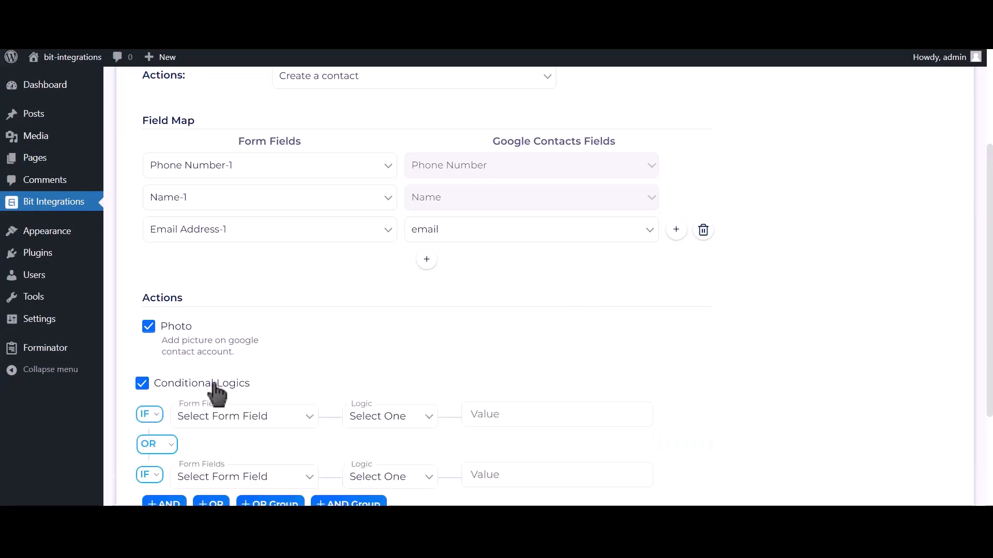
{"action": "scroll", "coordinate": [217, 392], "scroll_direction": "down", "scroll_amount": 2}
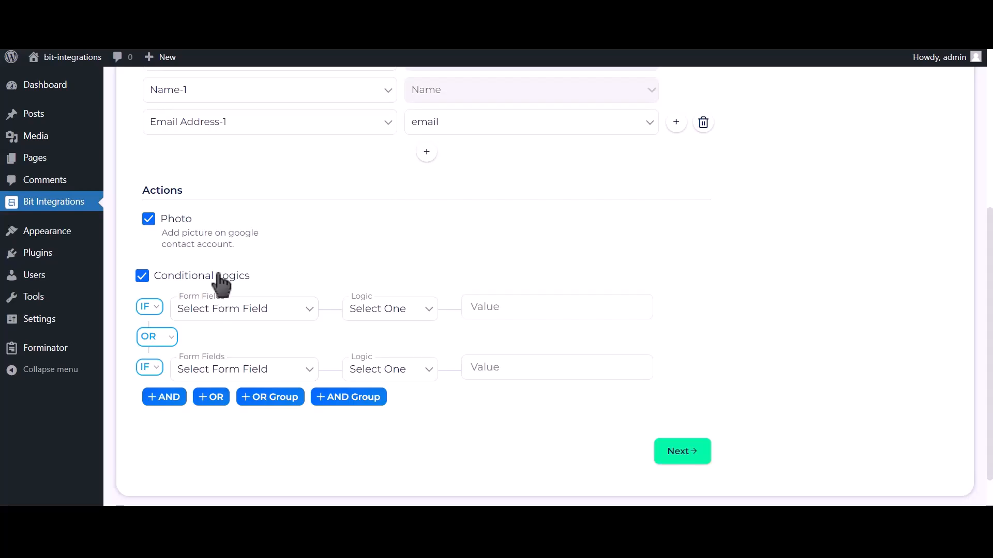
{"action": "left_click", "coordinate": [219, 276]}
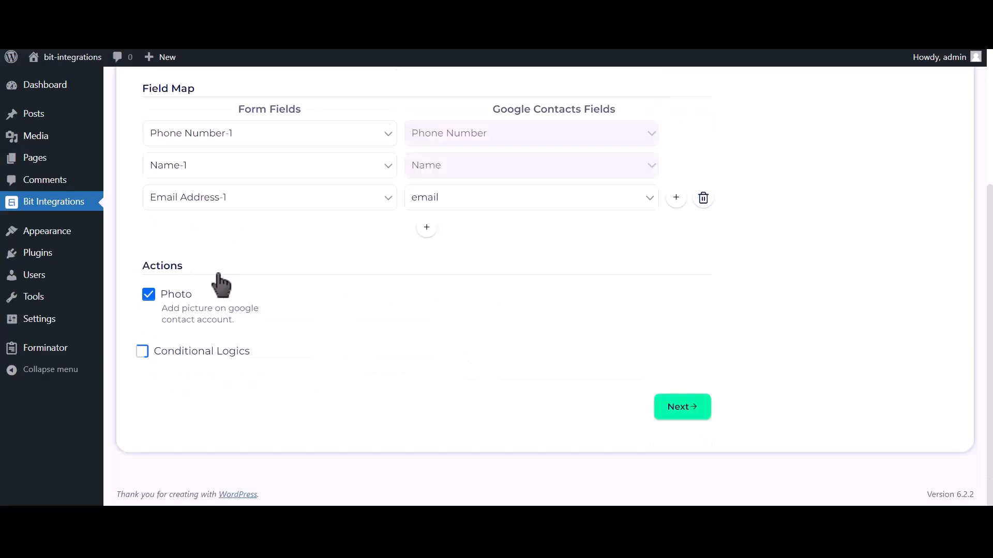
{"action": "left_click", "coordinate": [691, 412]}
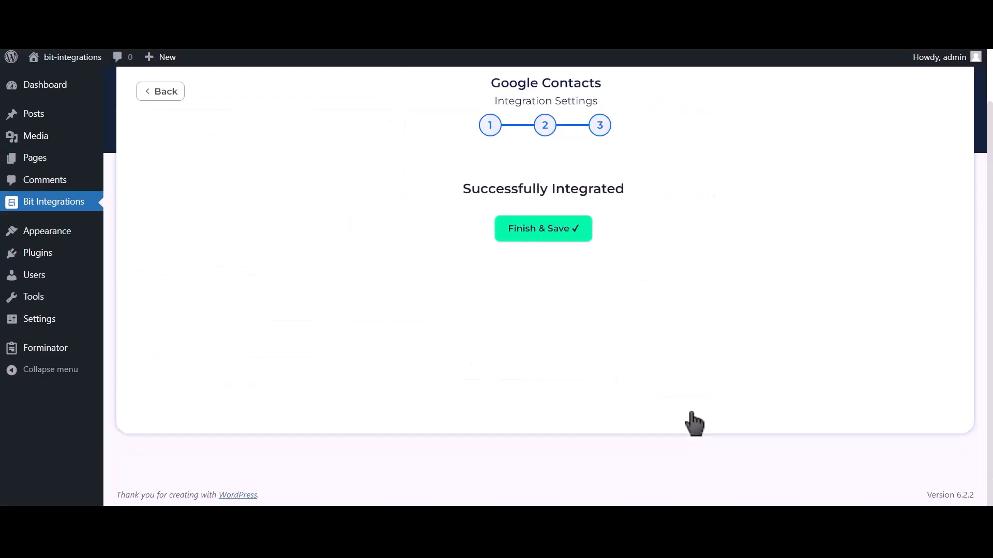
{"action": "left_click", "coordinate": [552, 239]}
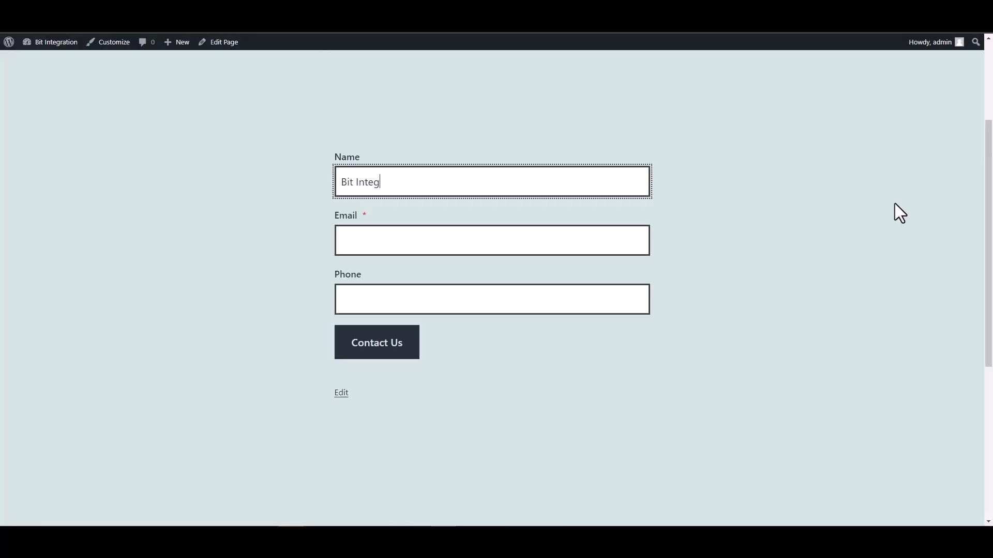
Step: Complete the name 'Bit Integrations', enter an email and phone number, and submit the form
{"action": "type", "text": "ions"}
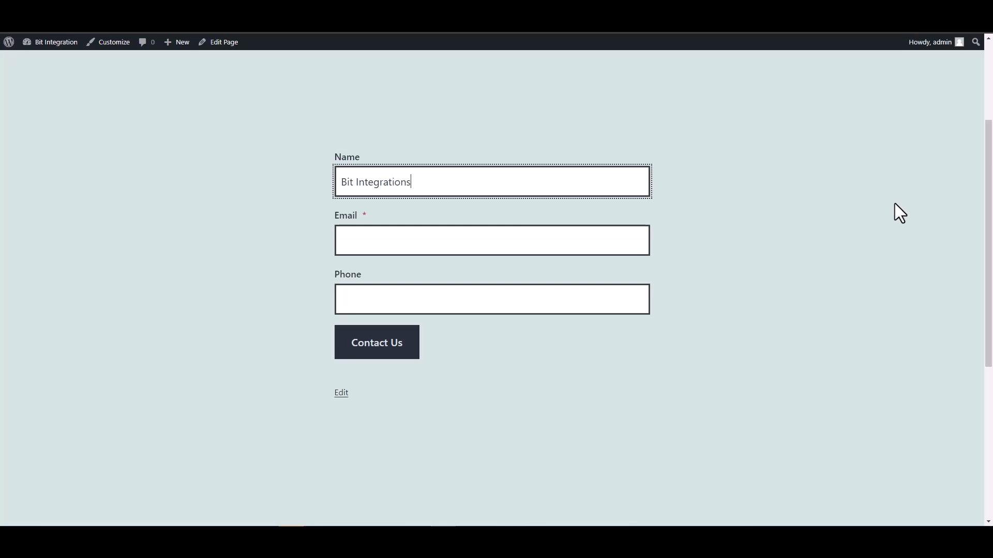
{"action": "key", "text": "Tab"}
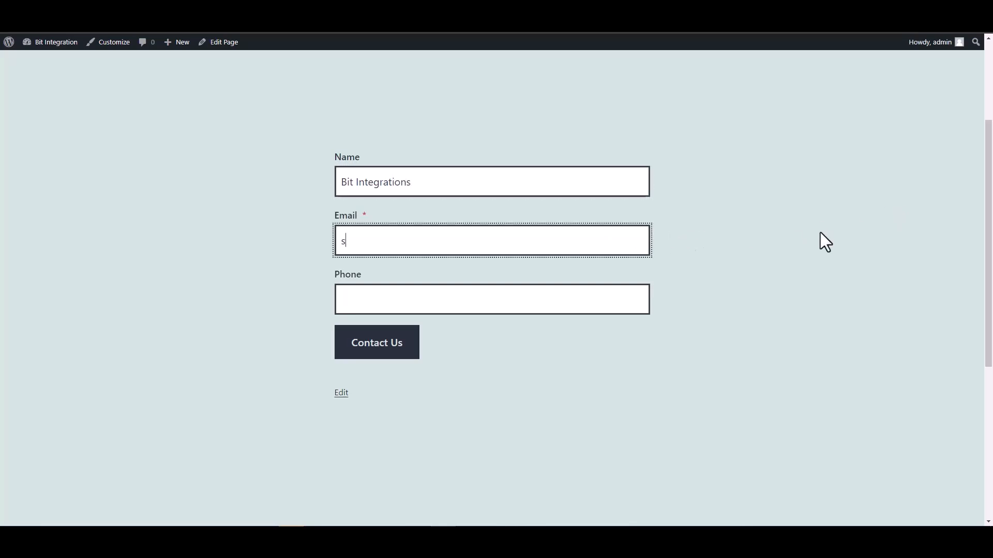
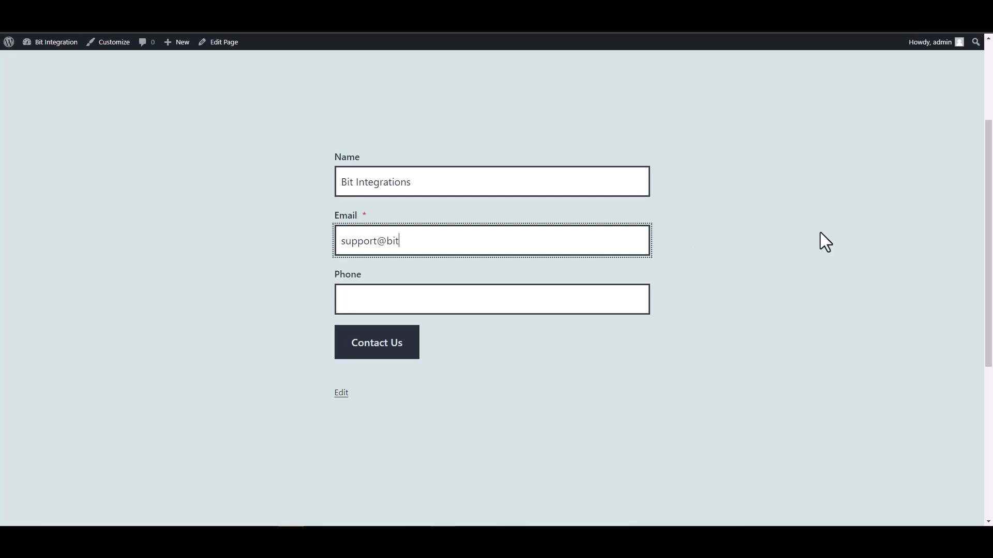
{"action": "left_click", "coordinate": [592, 309]}
{"action": "type", "text": "444555666"}
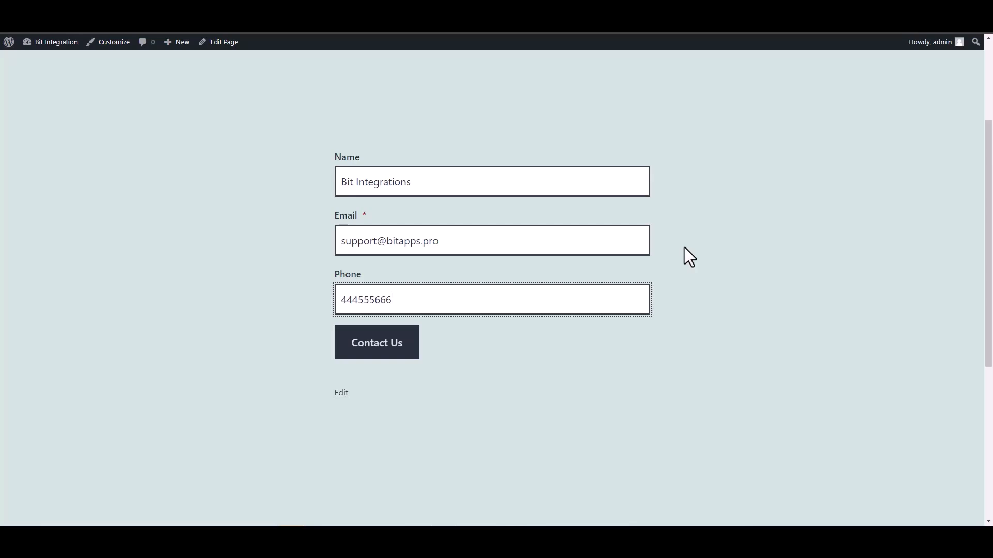
{"action": "left_click", "coordinate": [405, 349]}
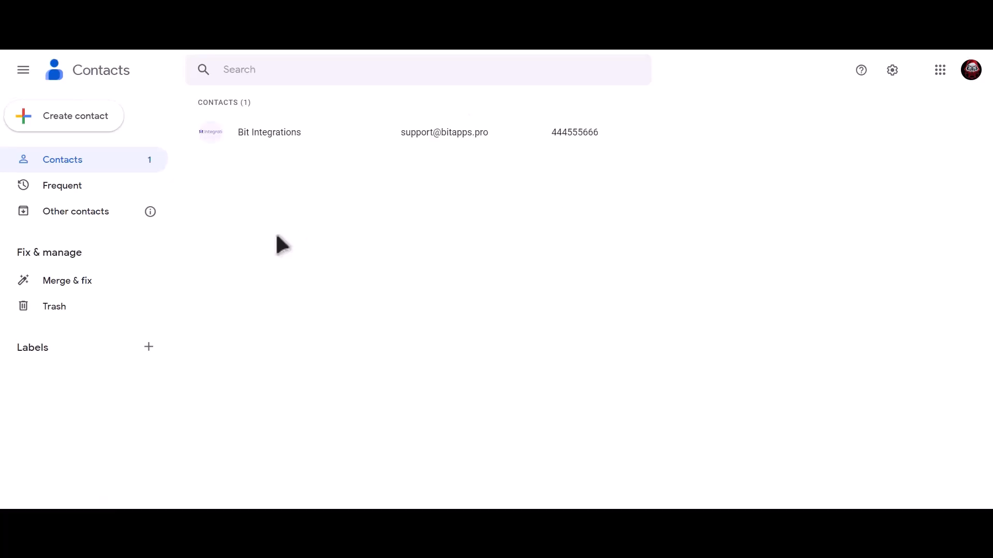
Step: Open the Bit Integrations contact row to view its email, phone and history
{"action": "left_click", "coordinate": [317, 135]}
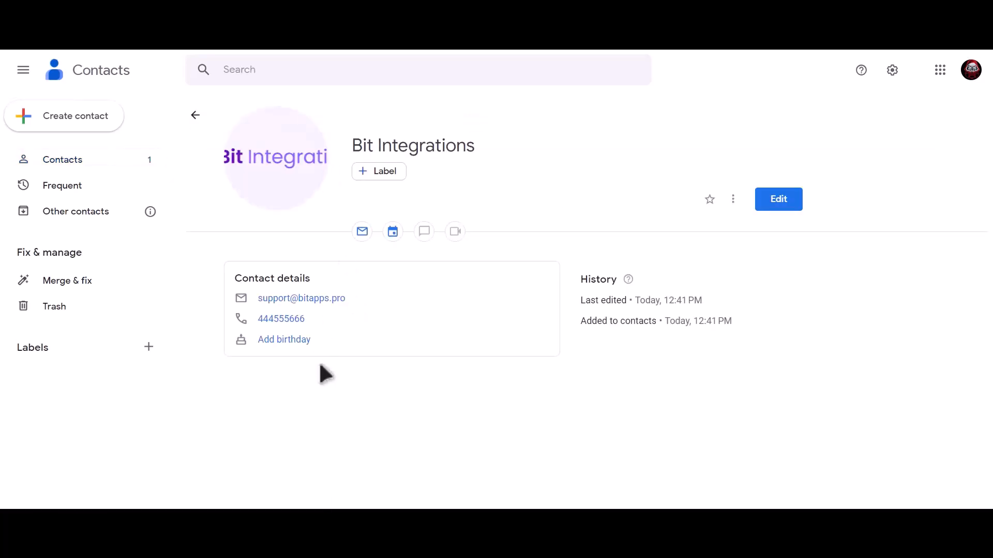